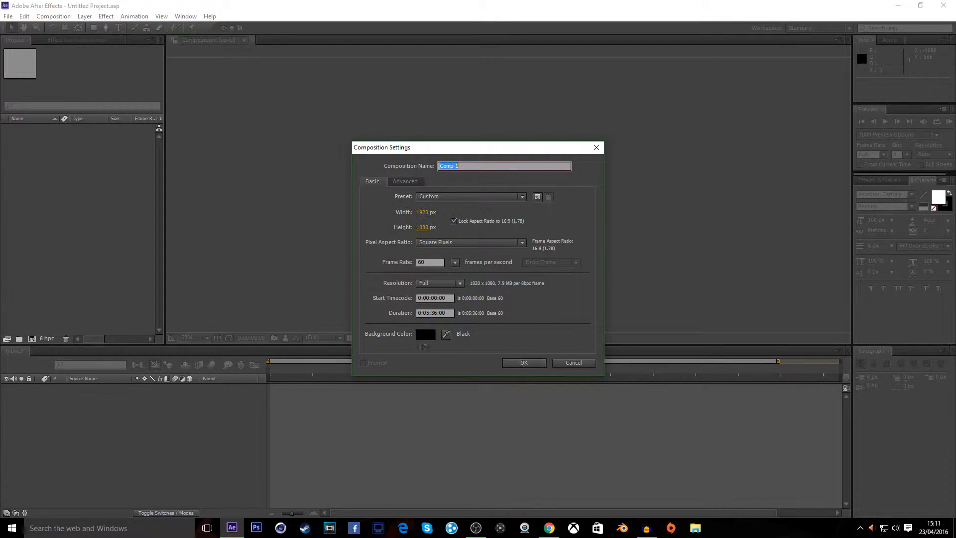
# Confirm the new 1920x1080, 60 fps composition settings with a black background color
pyautogui.click(426, 338)
pyautogui.click(373, 243)
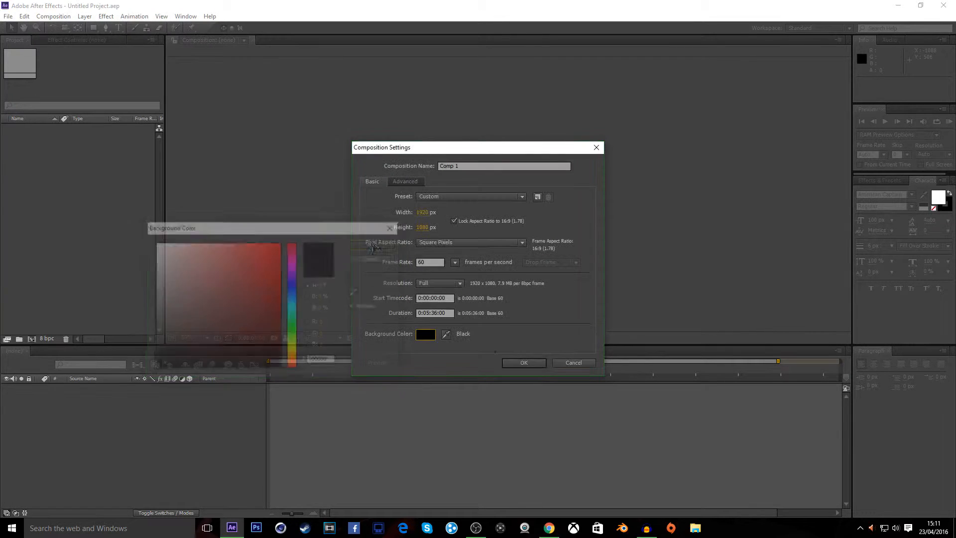
pyautogui.click(518, 363)
pyautogui.rightClick(167, 407)
pyautogui.moveTo(274, 412)
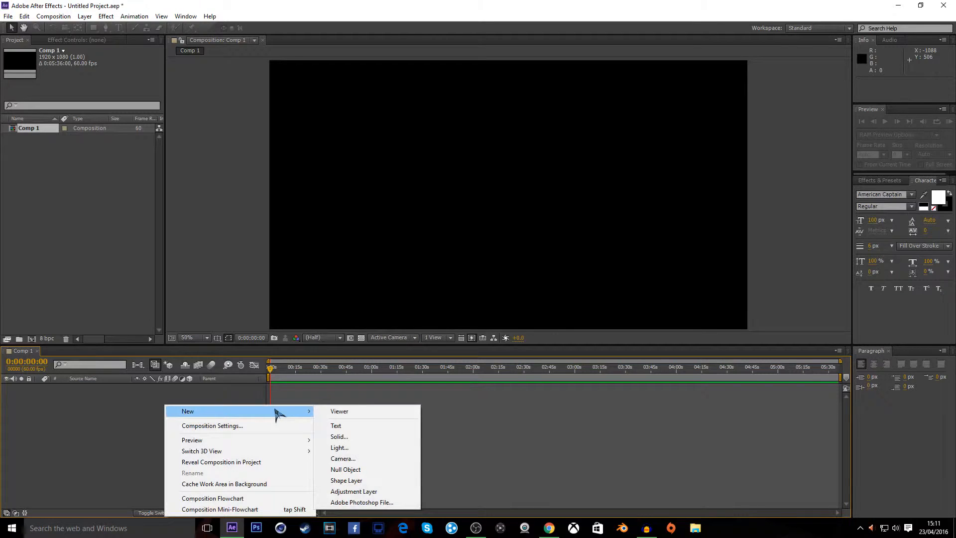
pyautogui.click(134, 404)
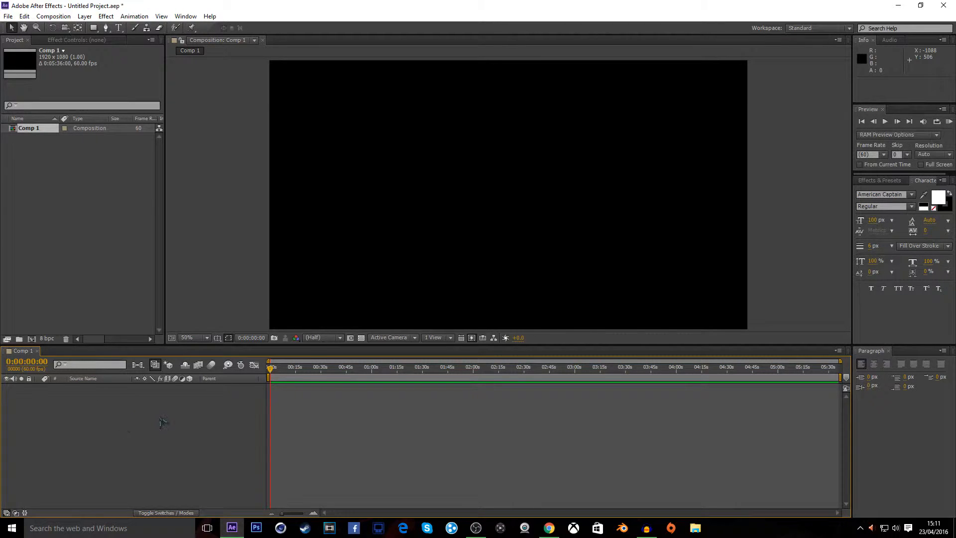
# Create a new solid layer named bg at composition size
pyautogui.rightClick(162, 422)
pyautogui.moveTo(258, 313)
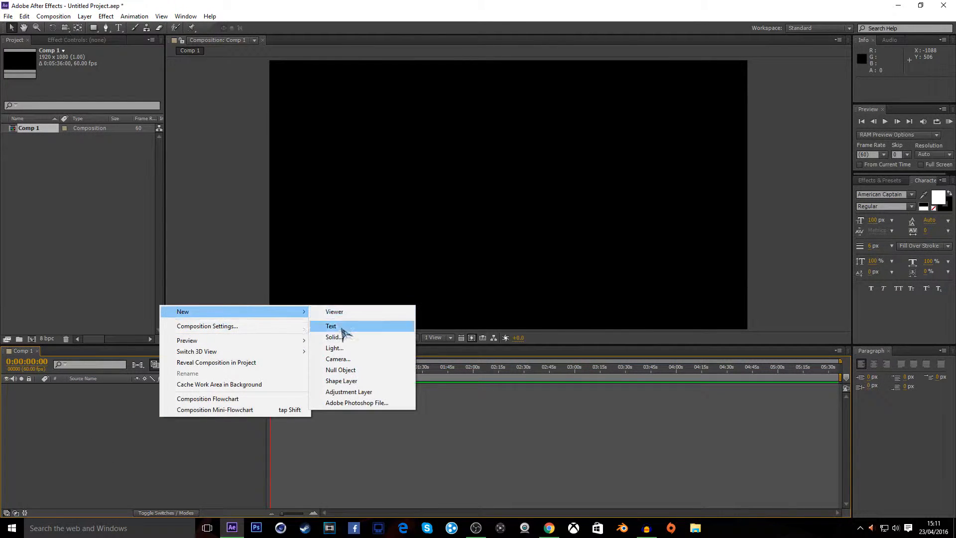
pyautogui.click(332, 337)
pyautogui.press('BackSpace')
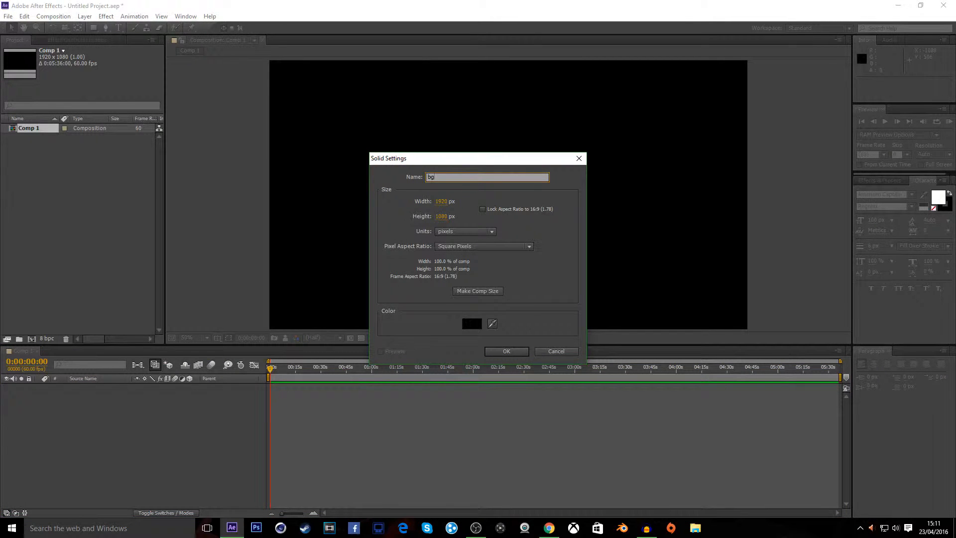
pyautogui.press('Return')
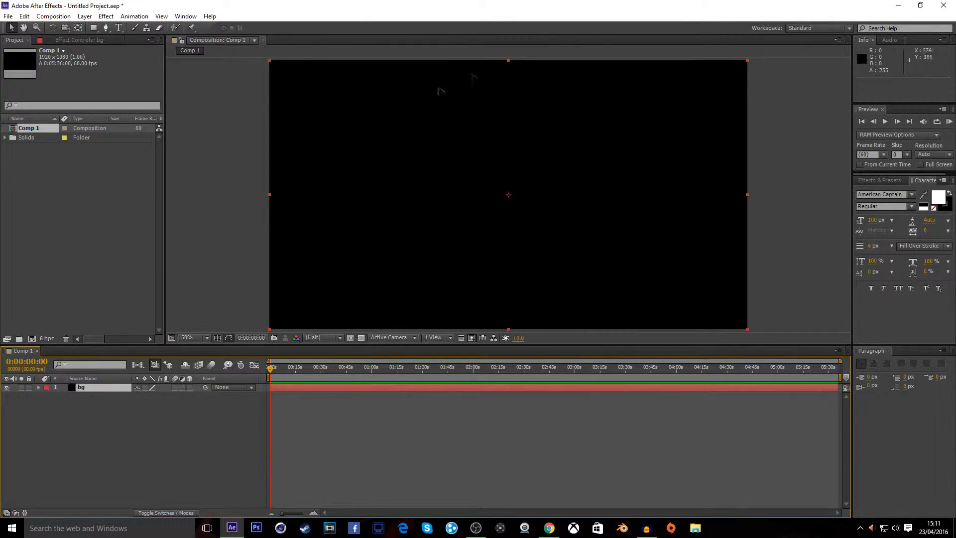
# Create a second new solid layer named audio at composition size
pyautogui.rightClick(154, 411)
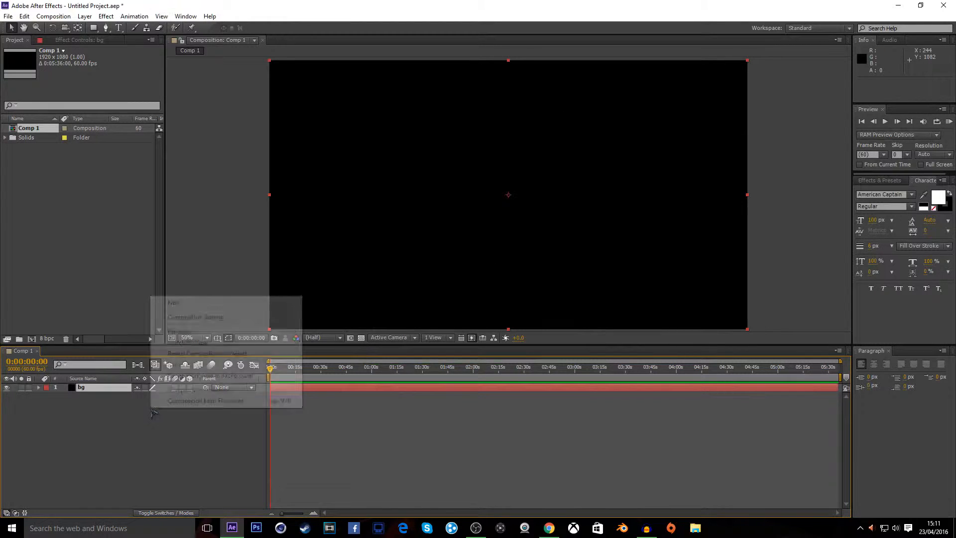
pyautogui.moveTo(290, 305)
pyautogui.click(346, 325)
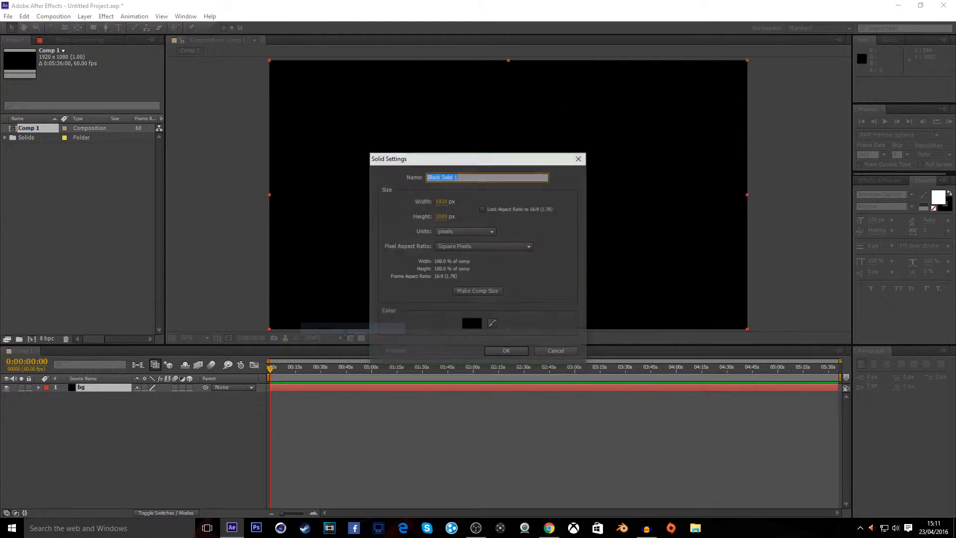
pyautogui.write('audi')
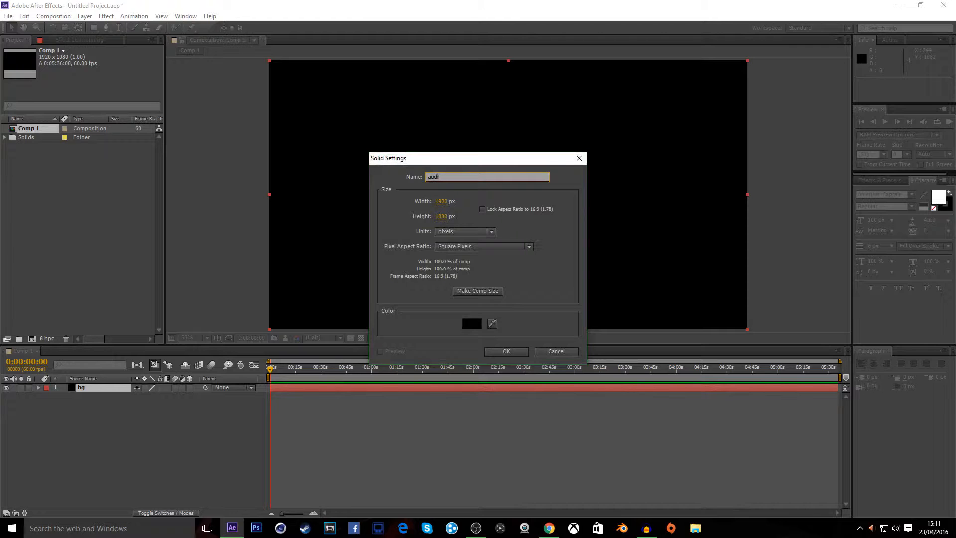
pyautogui.press('Return')
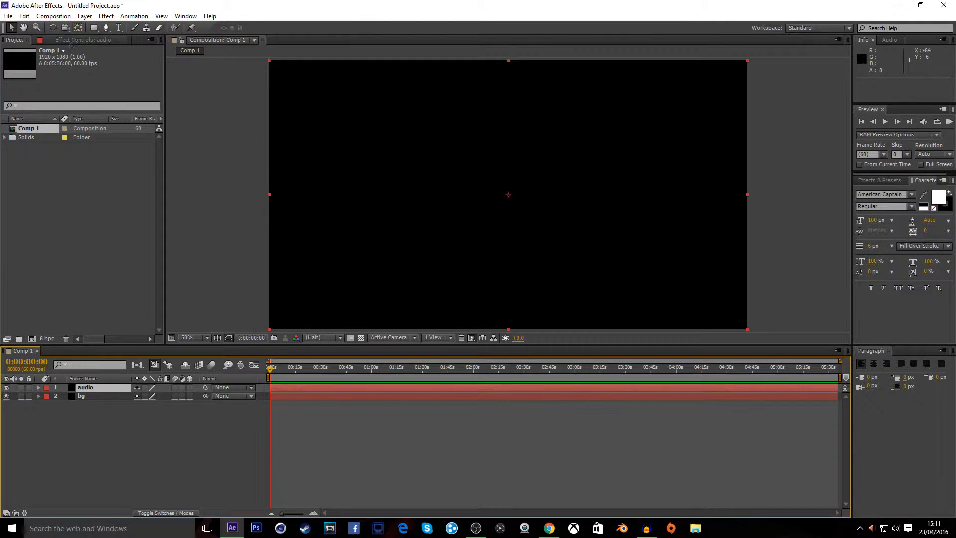
# Import the Flux Pavilion - Freeway MP3 from the music folder and add it to the composition timeline
pyautogui.click(8, 16)
pyautogui.moveTo(156, 144)
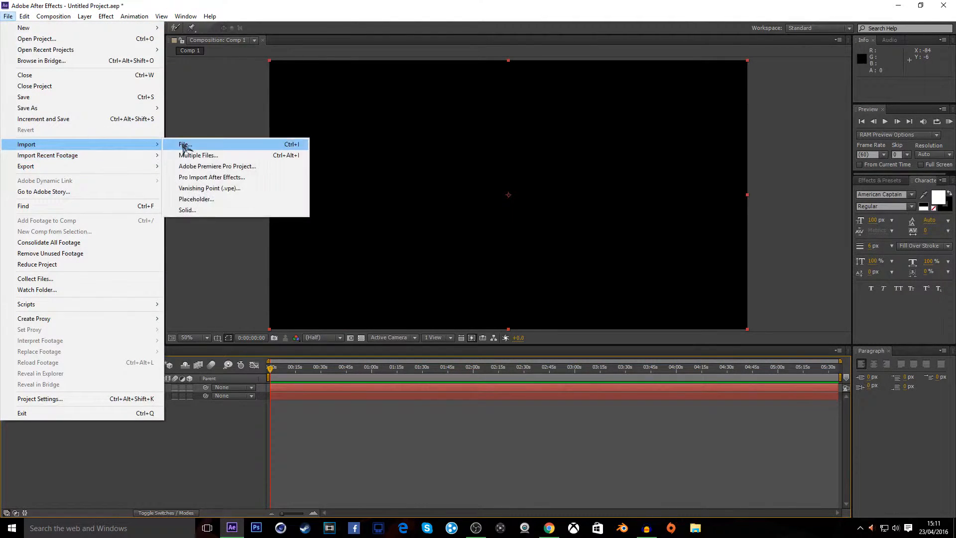
pyautogui.click(191, 149)
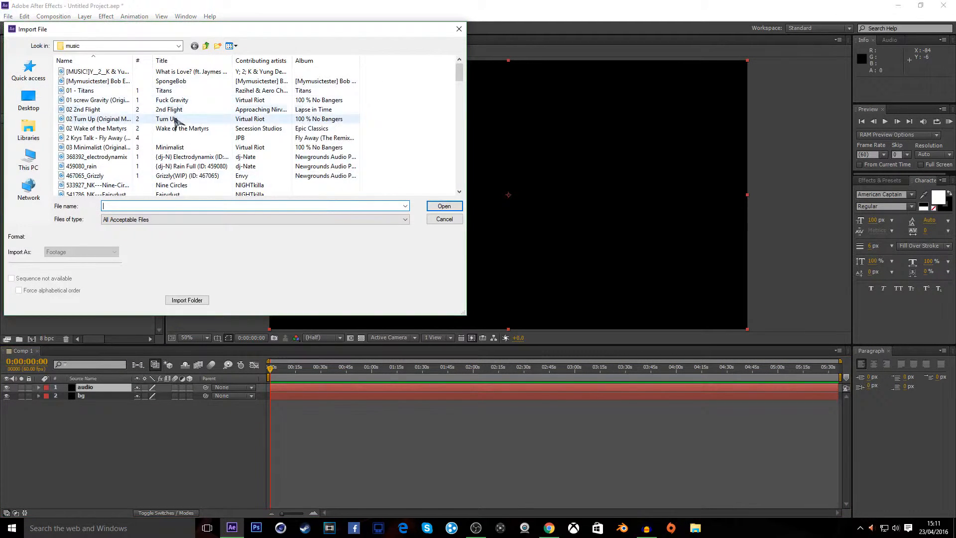
pyautogui.scroll(-1, 168, 135)
pyautogui.scroll(-1, 168, 136)
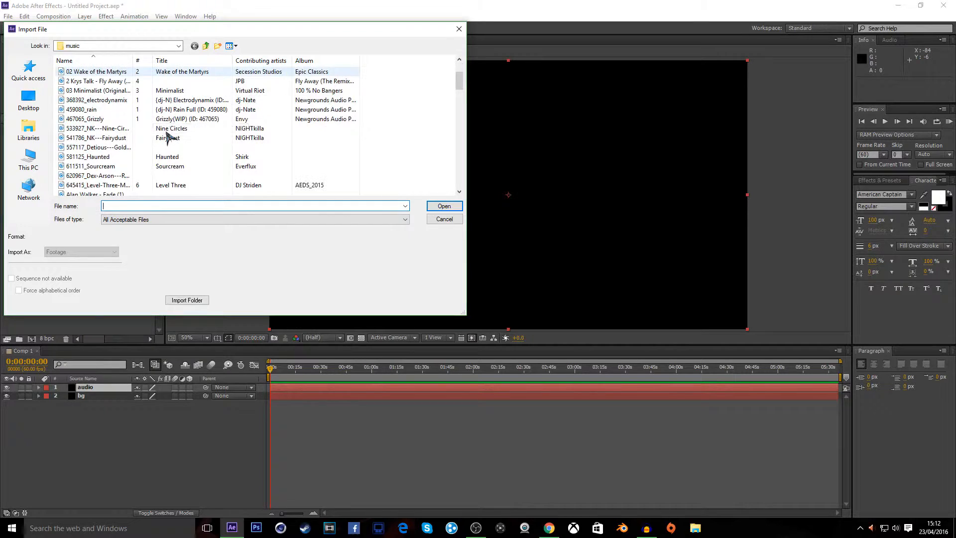
pyautogui.scroll(-1, 168, 135)
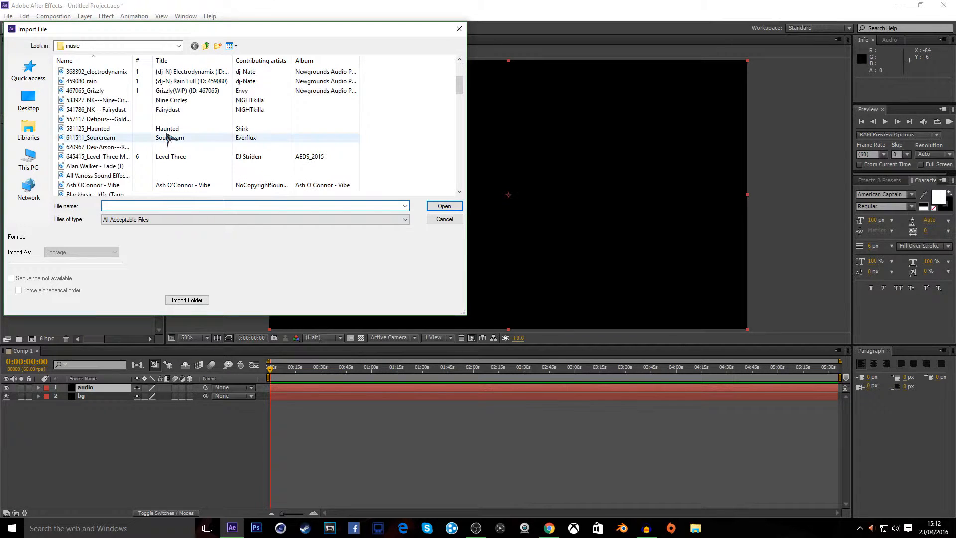
pyautogui.scroll(-1, 168, 136)
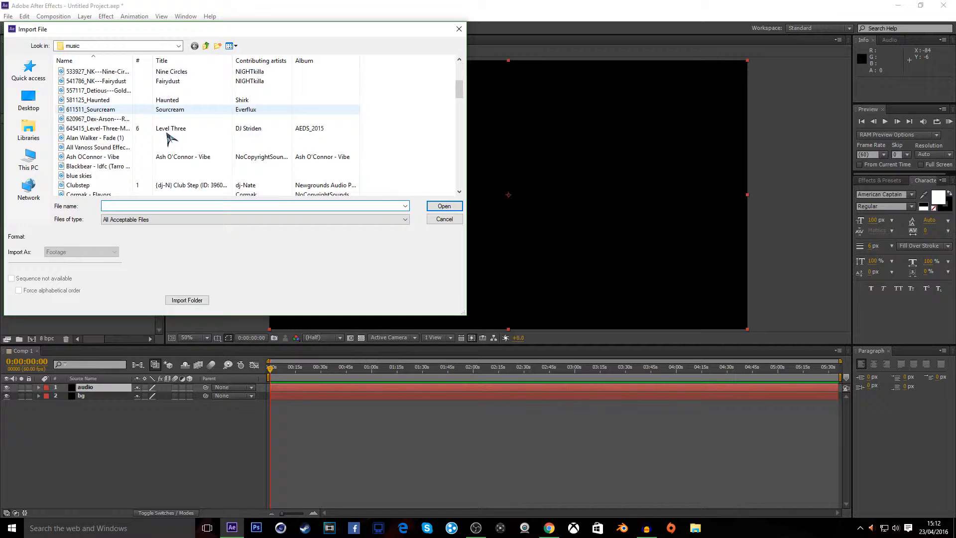
pyautogui.scroll(-4, 167, 136)
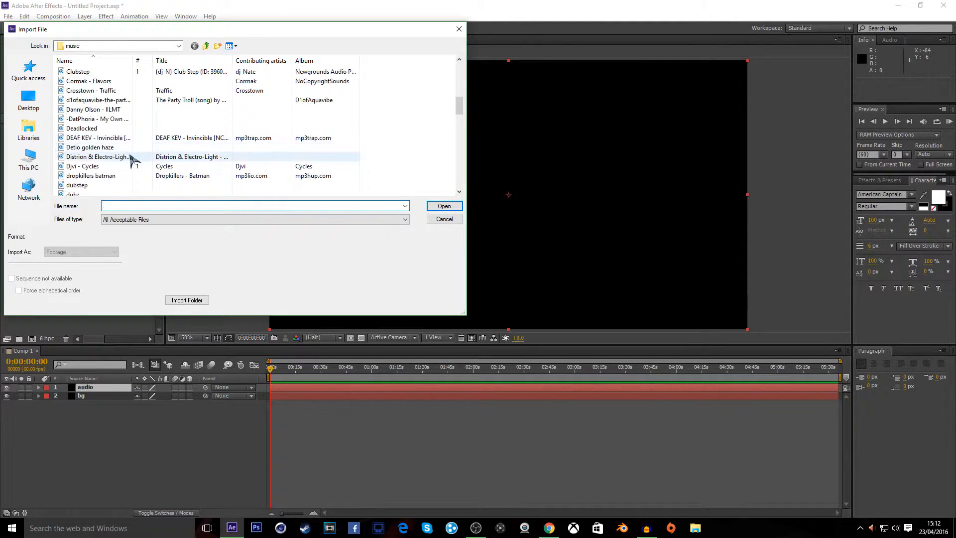
pyautogui.scroll(-2, 127, 104)
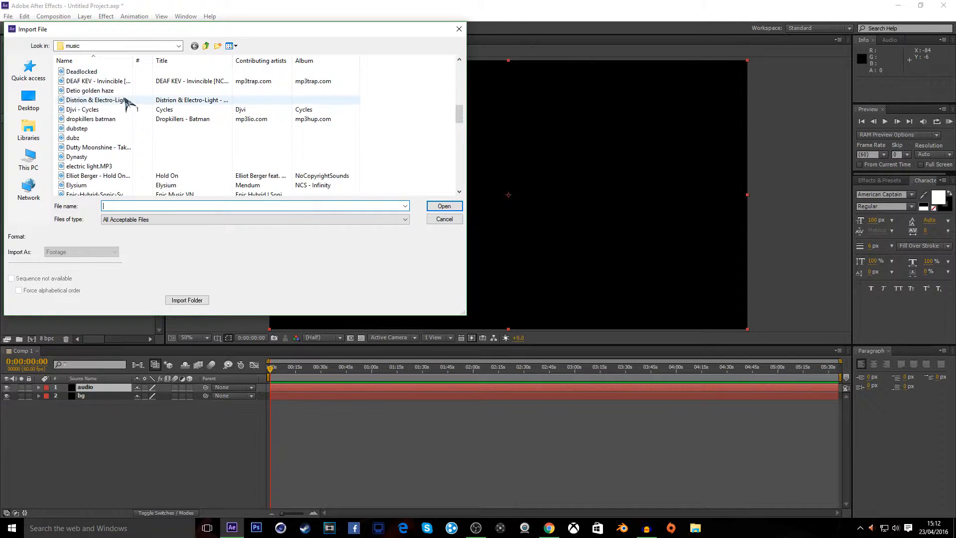
pyautogui.scroll(-1, 125, 101)
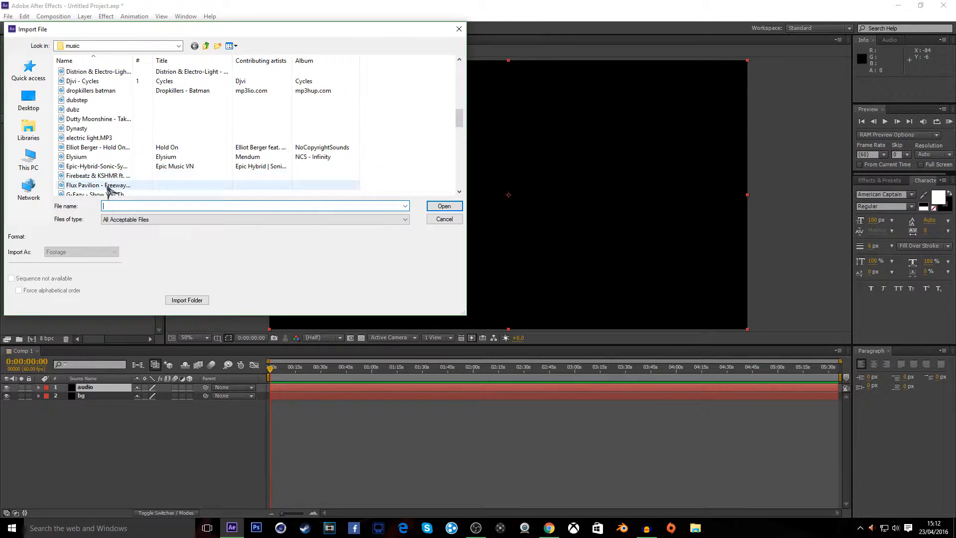
pyautogui.doubleClick(107, 187)
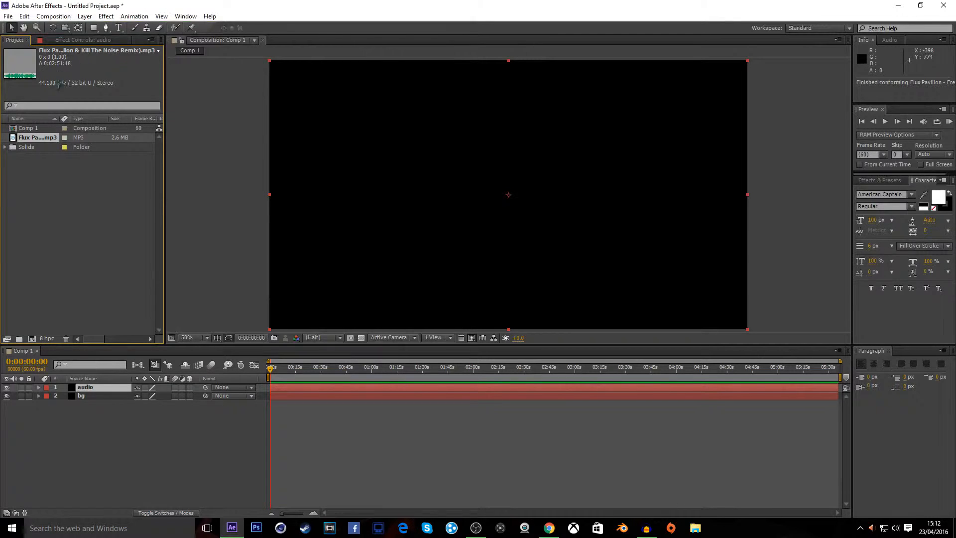
pyautogui.moveTo(33, 141); pyautogui.dragTo(124, 390)
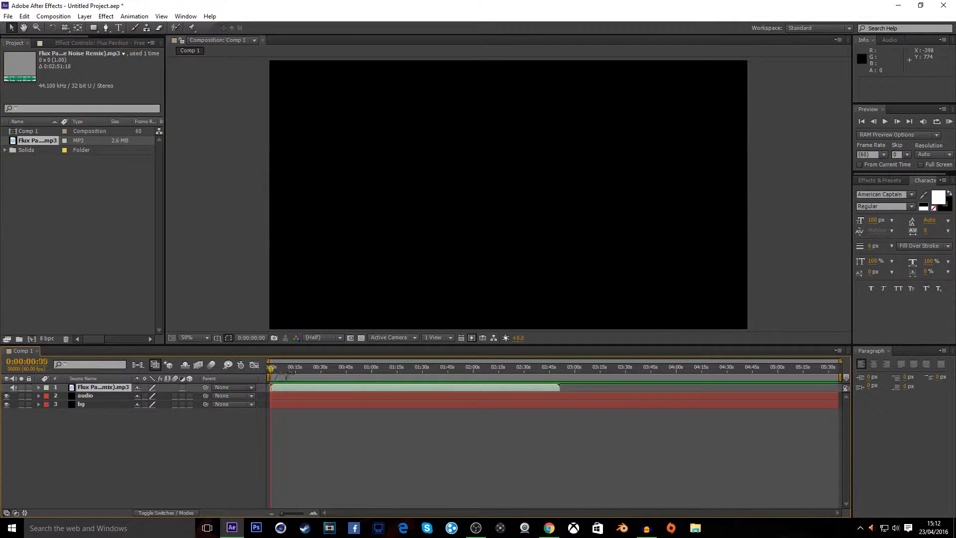
# Apply the Generate > Audio Spectrum effect to the audio solid layer
pyautogui.click(94, 397)
pyautogui.hotkey('alt', 't')
pyautogui.moveTo(196, 145)
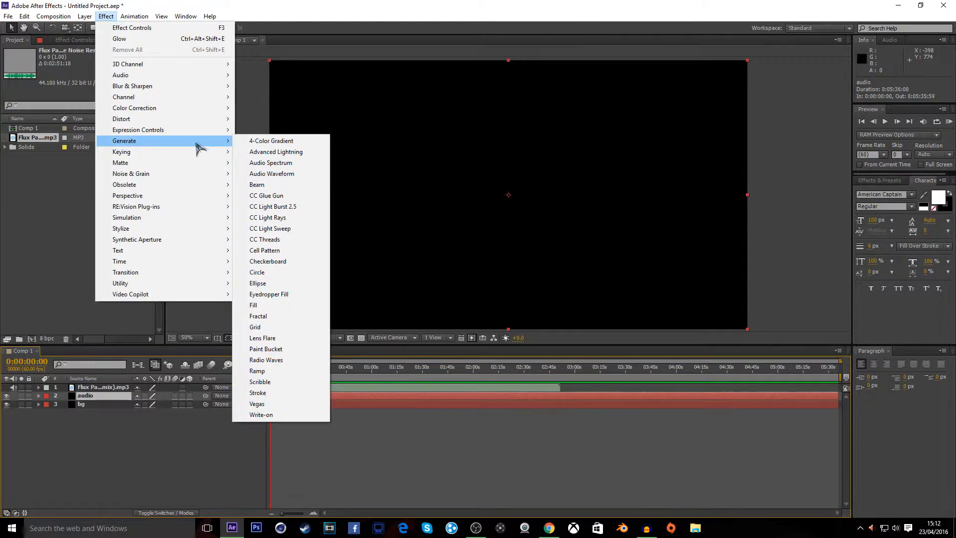
pyautogui.click(298, 163)
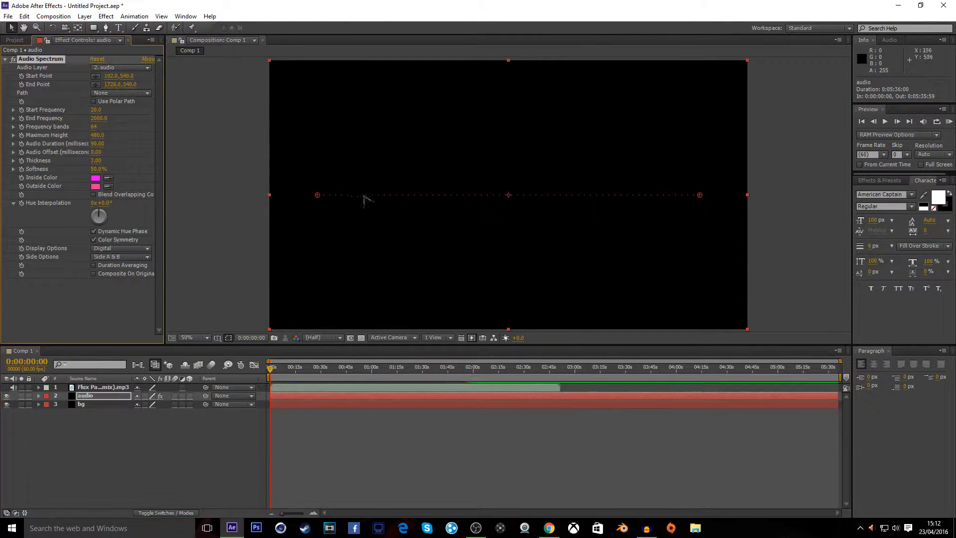
# Set the Audio Spectrum's audio layer to the Flux Pavilion - Freeway MP3 layer
pyautogui.moveTo(270, 370)
pyautogui.mouseDown()
pyautogui.moveTo(402, 371)
pyautogui.moveTo(281, 374)
pyautogui.mouseUp()
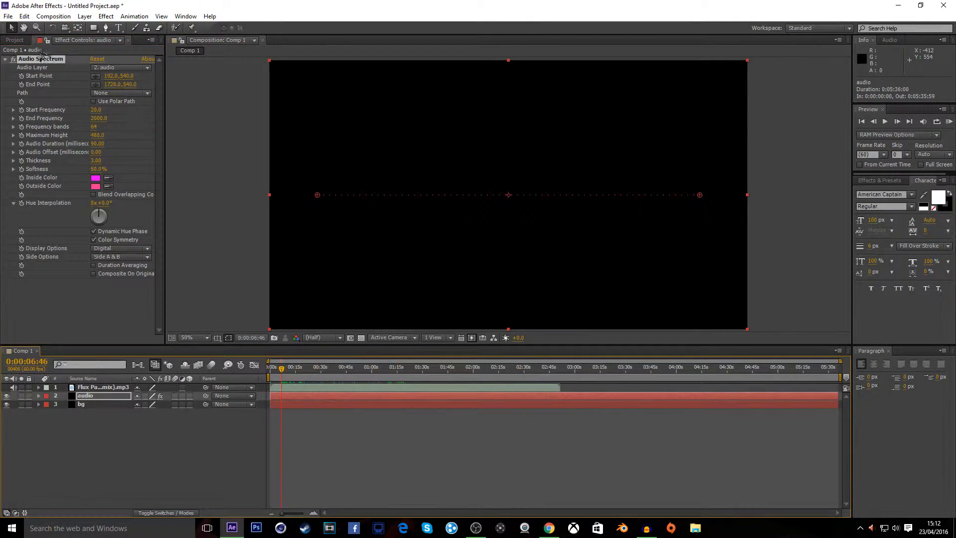
pyautogui.click(106, 68)
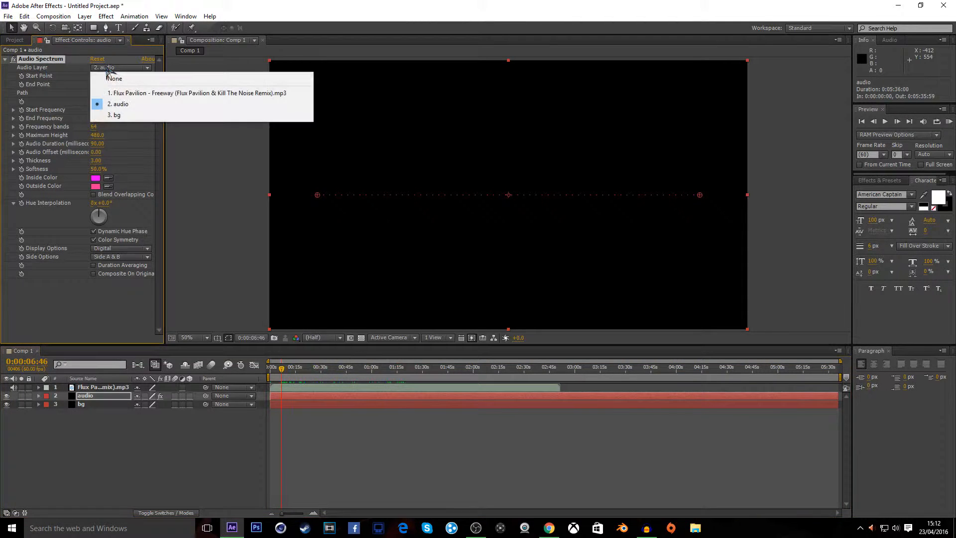
pyautogui.click(124, 94)
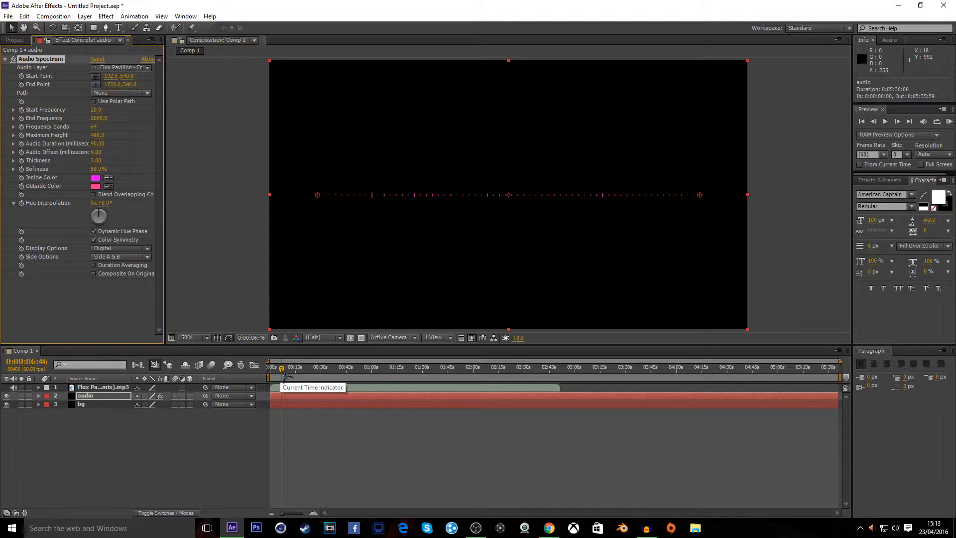
# Trim the audio and bg solid layers so they end where the song ends
pyautogui.moveTo(282, 369); pyautogui.dragTo(410, 361)
pyautogui.moveTo(838, 396); pyautogui.dragTo(560, 407)
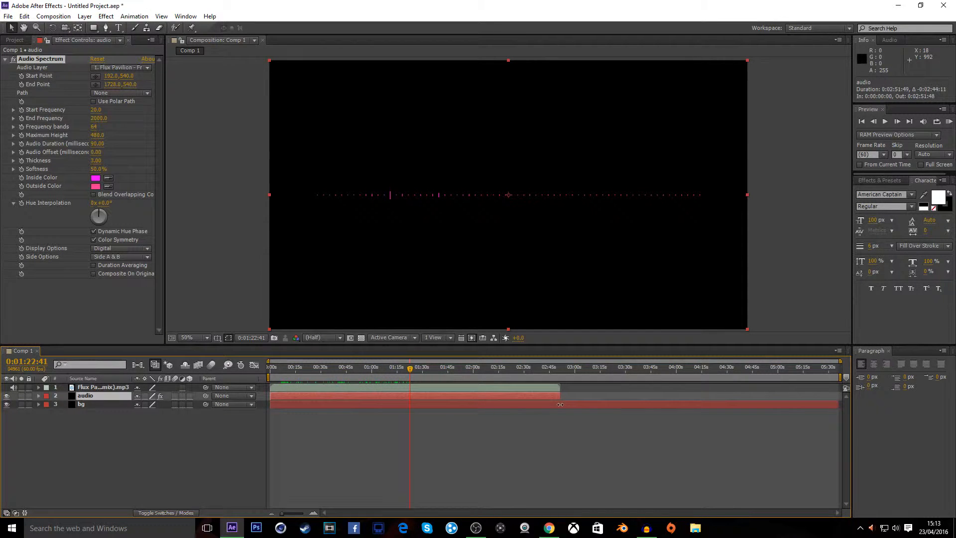
pyautogui.moveTo(838, 403); pyautogui.dragTo(557, 410)
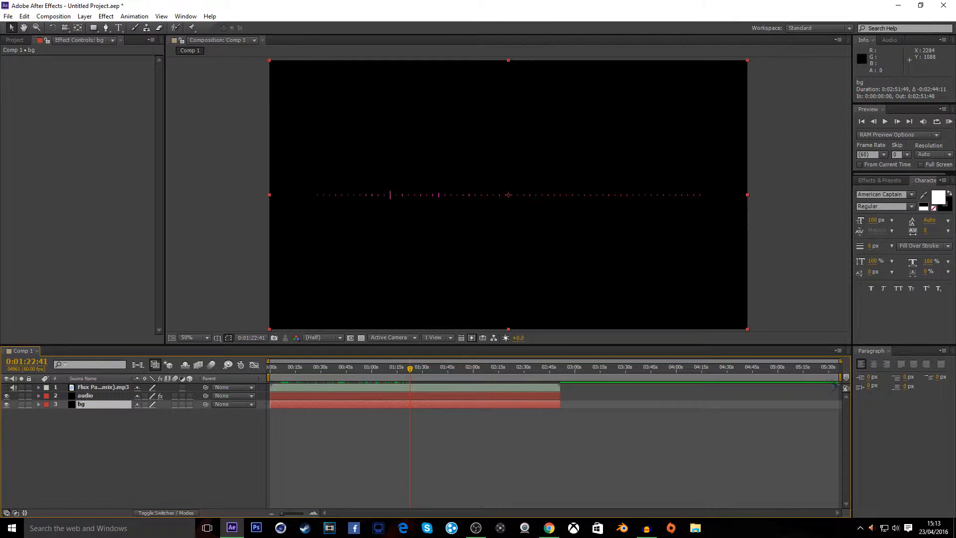
pyautogui.moveTo(841, 377); pyautogui.dragTo(336, 377)
pyautogui.moveTo(270, 377); pyautogui.dragTo(282, 377)
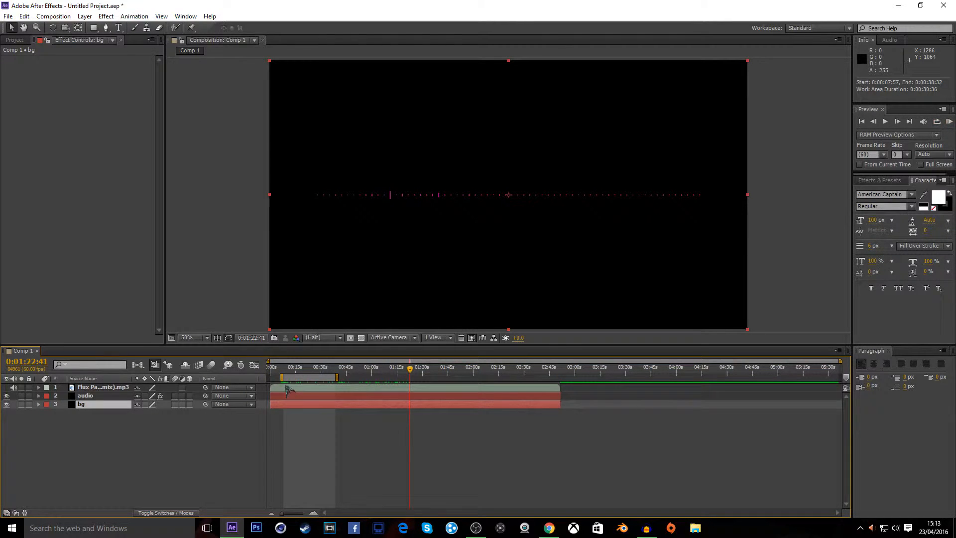
pyautogui.moveTo(281, 377); pyautogui.dragTo(270, 377)
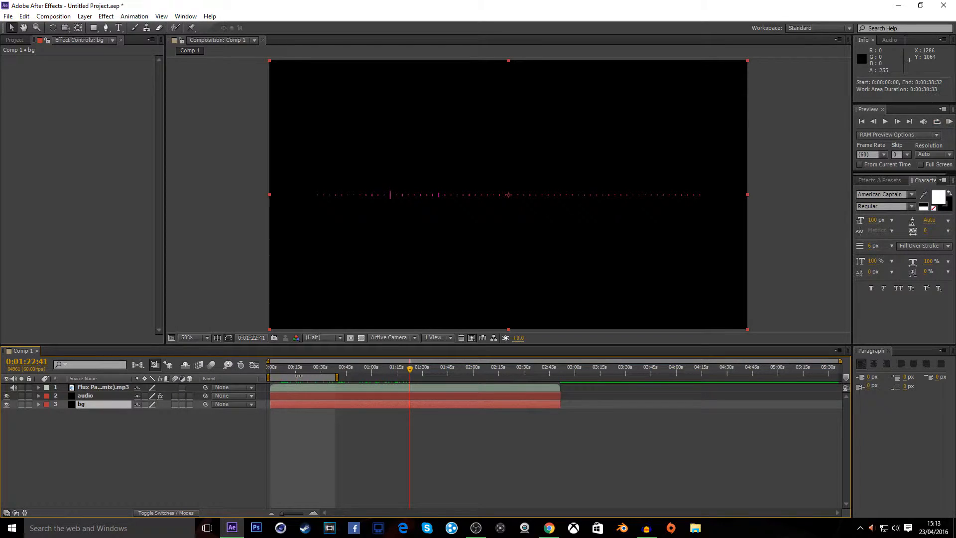
pyautogui.moveTo(337, 377); pyautogui.dragTo(841, 377)
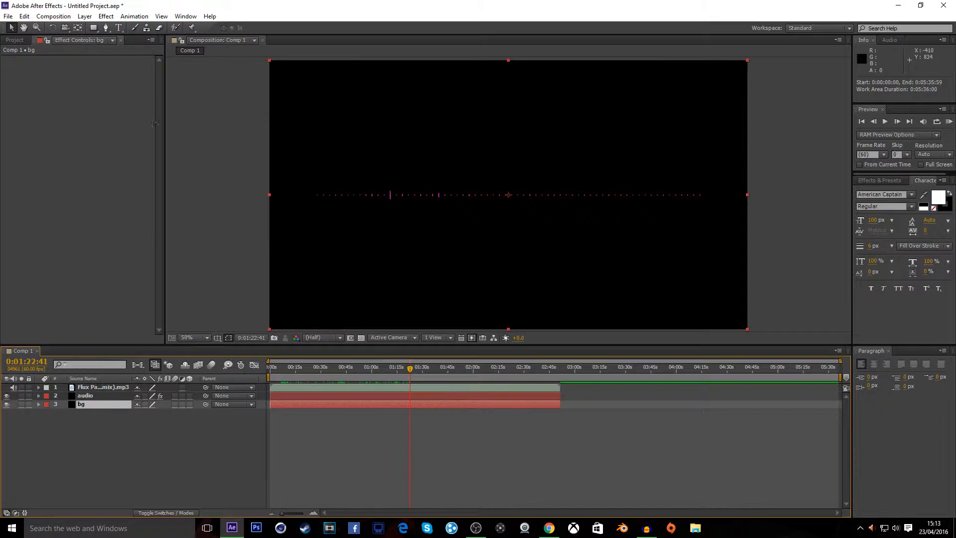
# Scrub through the timeline to preview the audio spectrum on the audio layer
pyautogui.click(102, 387)
pyautogui.click(102, 395)
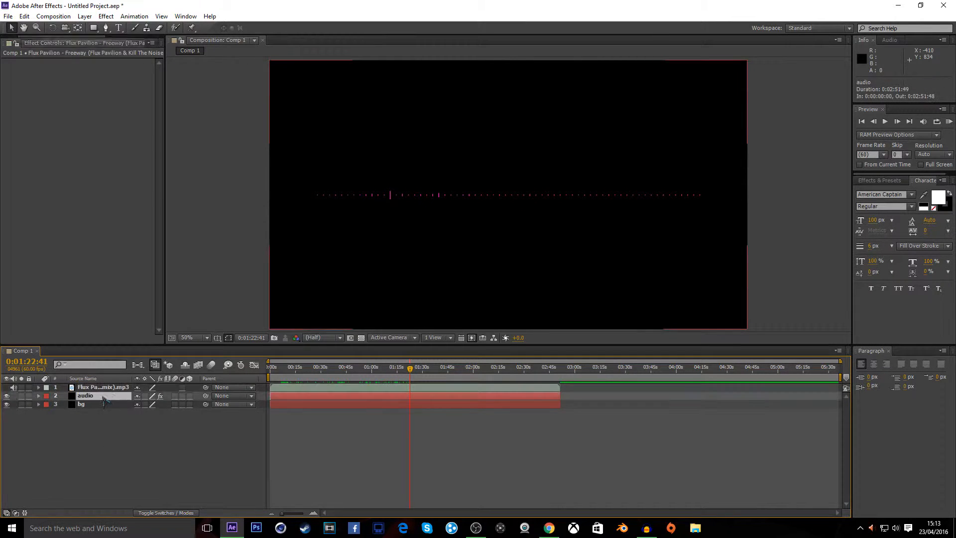
pyautogui.moveTo(411, 372); pyautogui.dragTo(344, 373)
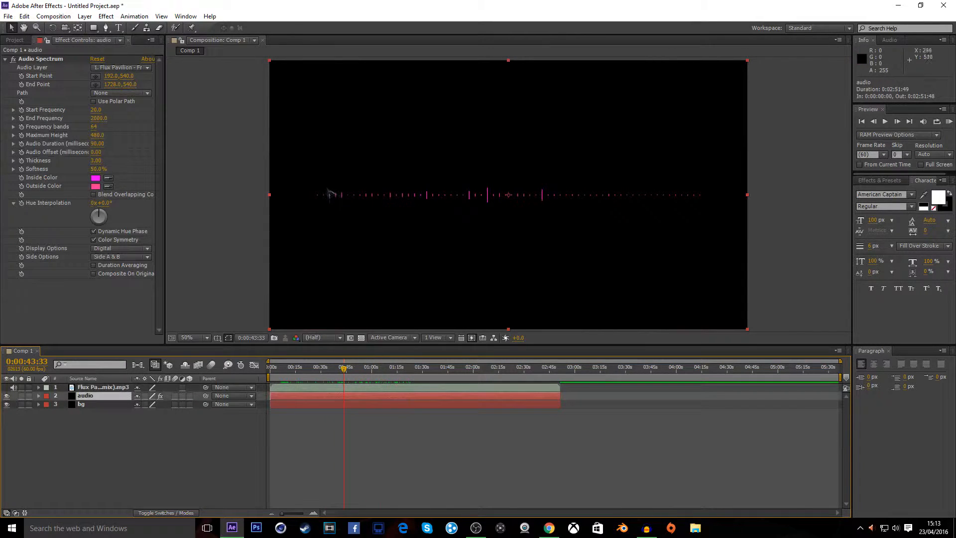
pyautogui.moveTo(348, 372); pyautogui.dragTo(384, 371)
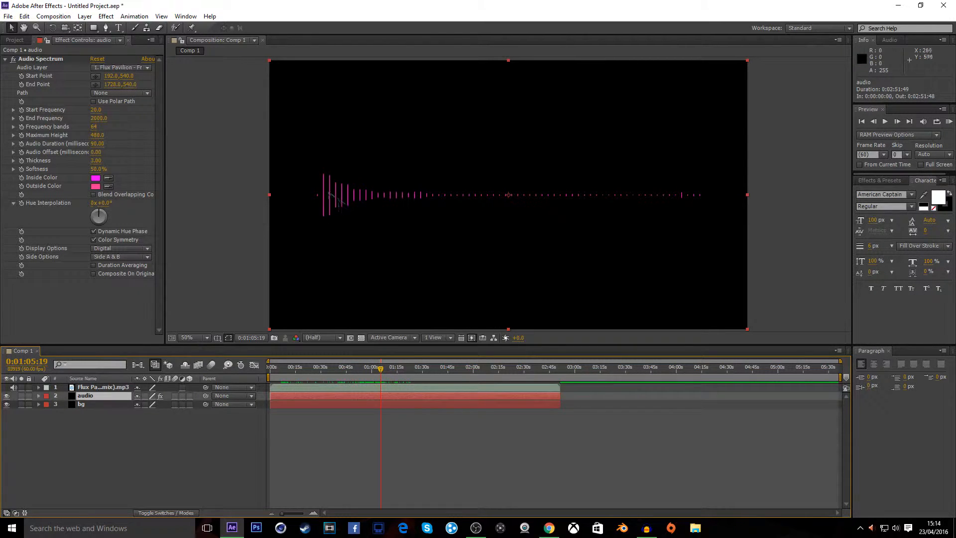
# Set the Audio Spectrum's Side Options to Side A
pyautogui.click(129, 258)
pyautogui.click(132, 271)
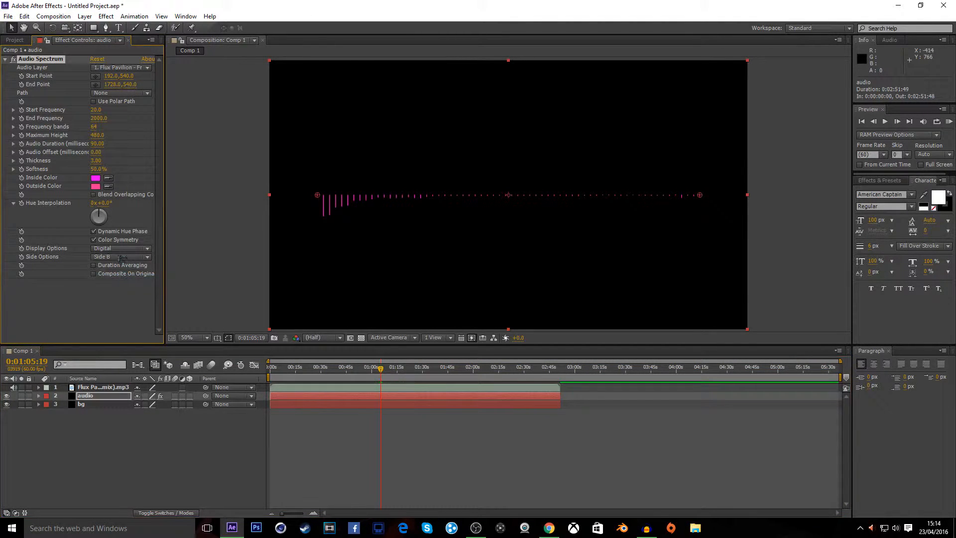
pyautogui.click(115, 257)
pyautogui.click(120, 269)
# Set both the Audio Spectrum's Outside Color and Inside Color to white (FFFFFF)
pyautogui.click(95, 186)
pyautogui.moveTo(192, 264); pyautogui.dragTo(153, 241)
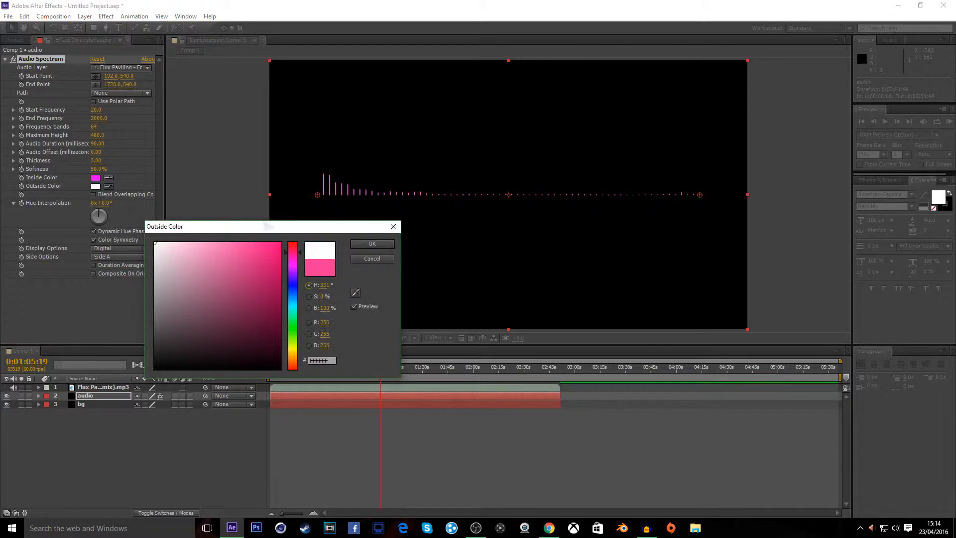
pyautogui.click(374, 245)
pyautogui.click(96, 178)
pyautogui.click(154, 244)
pyautogui.click(371, 243)
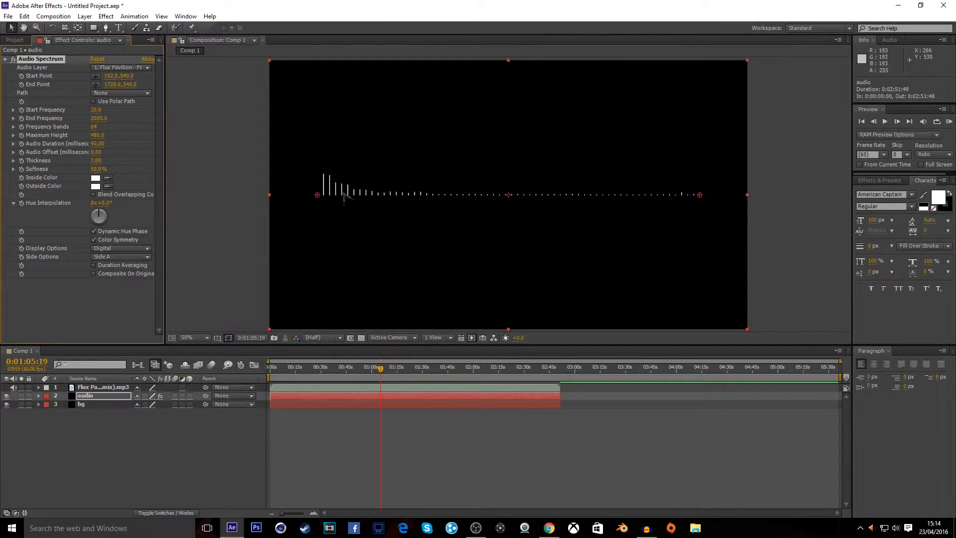
# Increase the Audio Spectrum's Frequency bands to 161 and Maximum Height to 1000, scrubbing the timeline to preview
pyautogui.rightClick(314, 204)
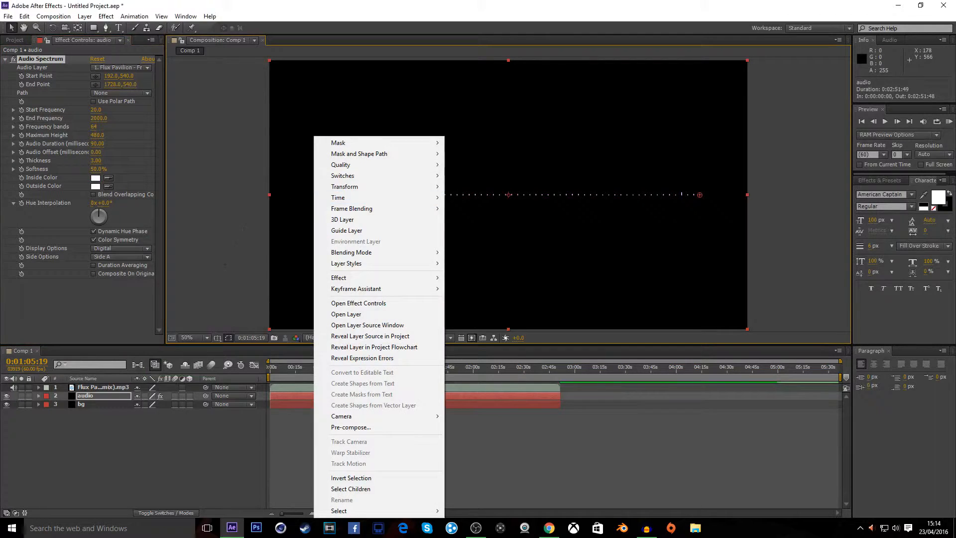
pyautogui.click(224, 251)
pyautogui.moveTo(384, 374)
pyautogui.mouseDown()
pyautogui.moveTo(318, 377)
pyautogui.moveTo(388, 377)
pyautogui.mouseUp()
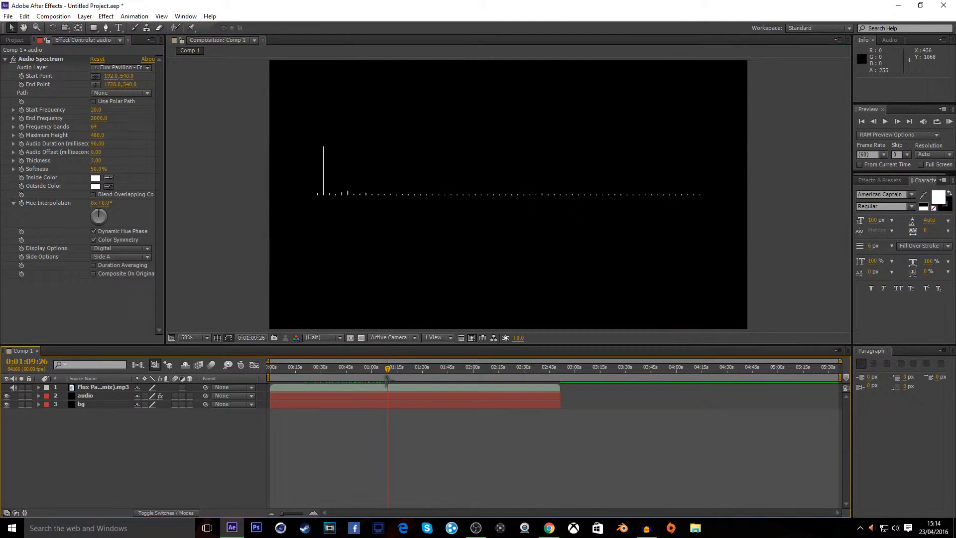
pyautogui.moveTo(384, 377); pyautogui.dragTo(363, 377)
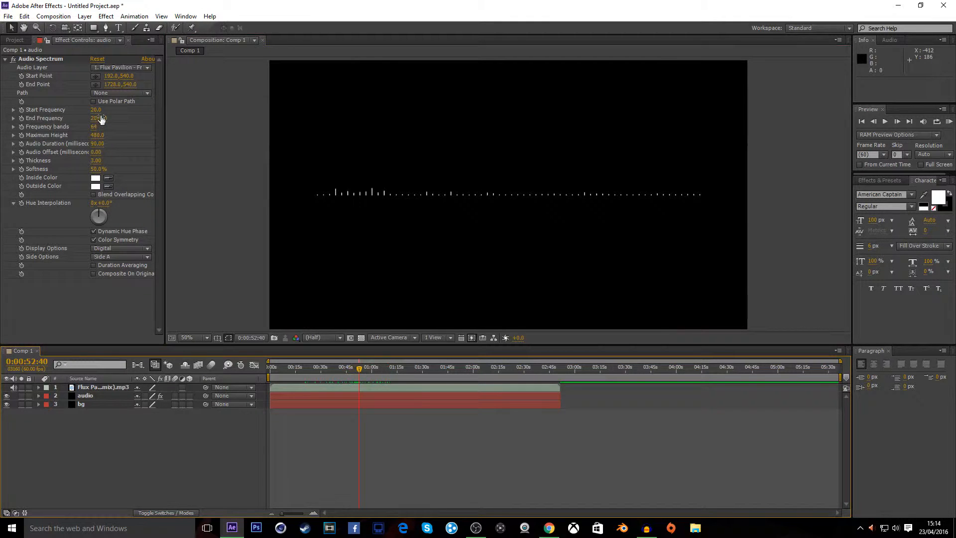
pyautogui.moveTo(100, 132); pyautogui.dragTo(141, 127)
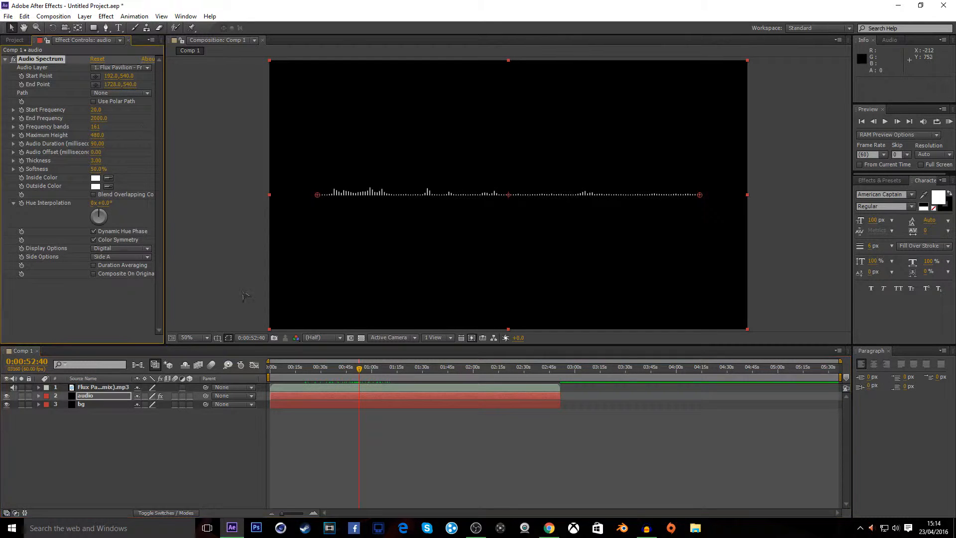
pyautogui.moveTo(362, 372)
pyautogui.mouseDown()
pyautogui.moveTo(412, 371)
pyautogui.moveTo(343, 369)
pyautogui.mouseUp()
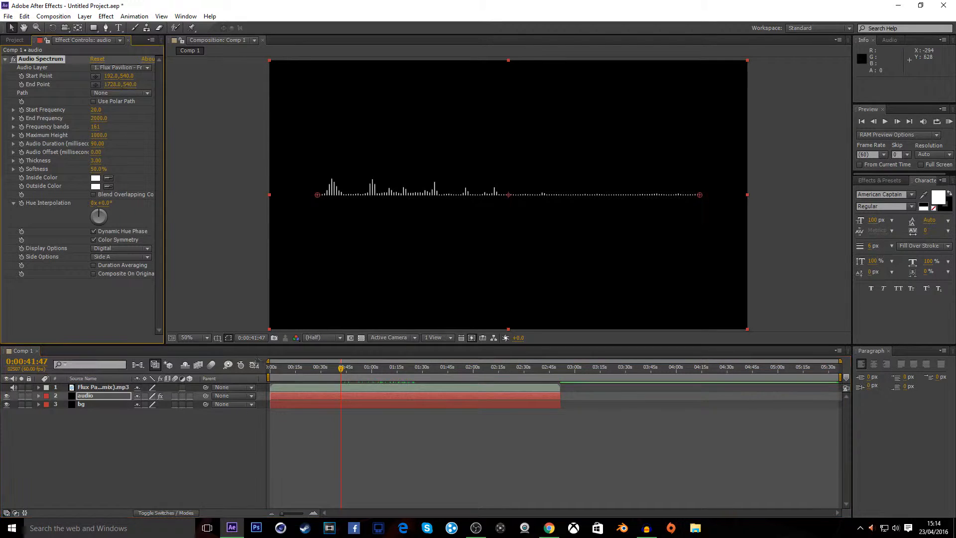
pyautogui.moveTo(343, 369); pyautogui.dragTo(372, 359)
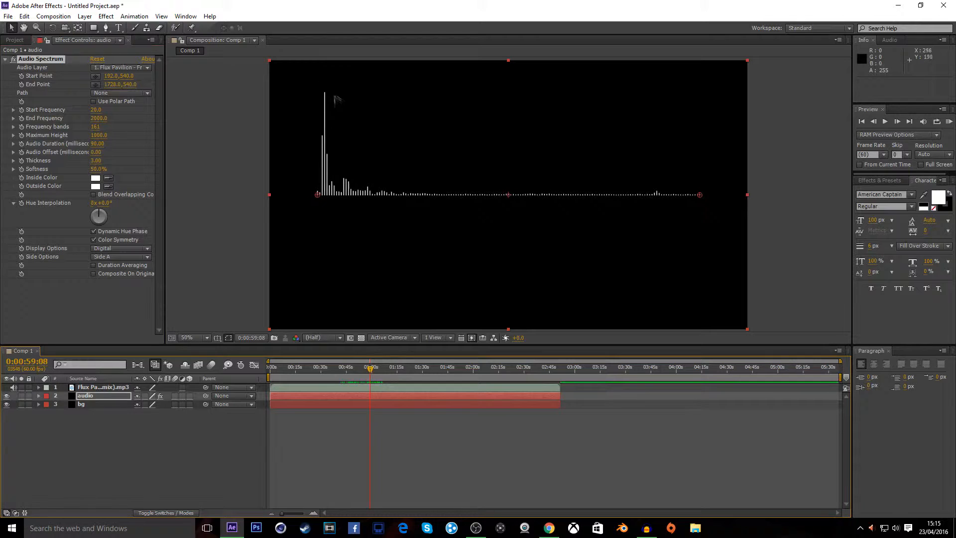
pyautogui.moveTo(371, 367)
pyautogui.mouseDown()
pyautogui.moveTo(346, 369)
pyautogui.moveTo(399, 369)
pyautogui.moveTo(361, 371)
pyautogui.mouseUp()
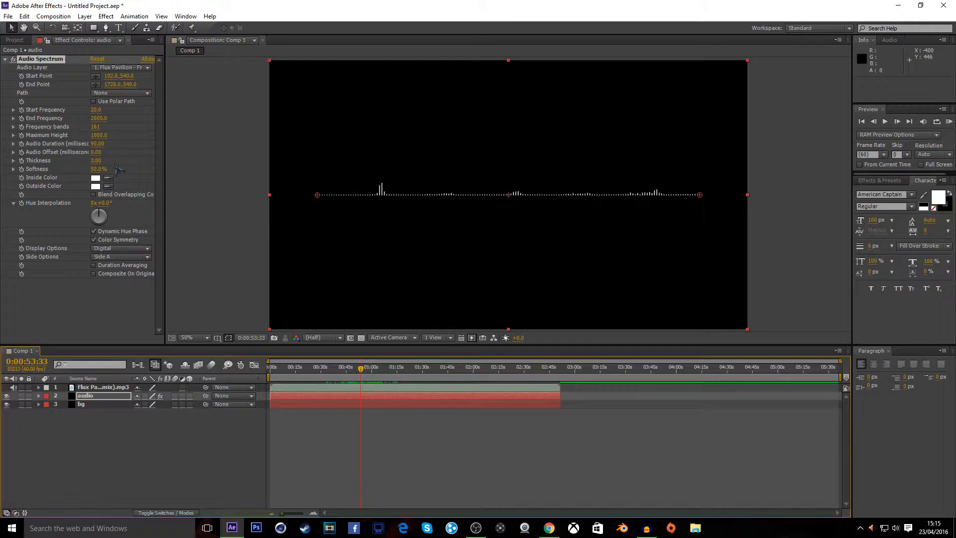
# Set the Audio Spectrum's Thickness to 4 and scrub through the timeline to preview the bars
pyautogui.moveTo(92, 162); pyautogui.dragTo(107, 162)
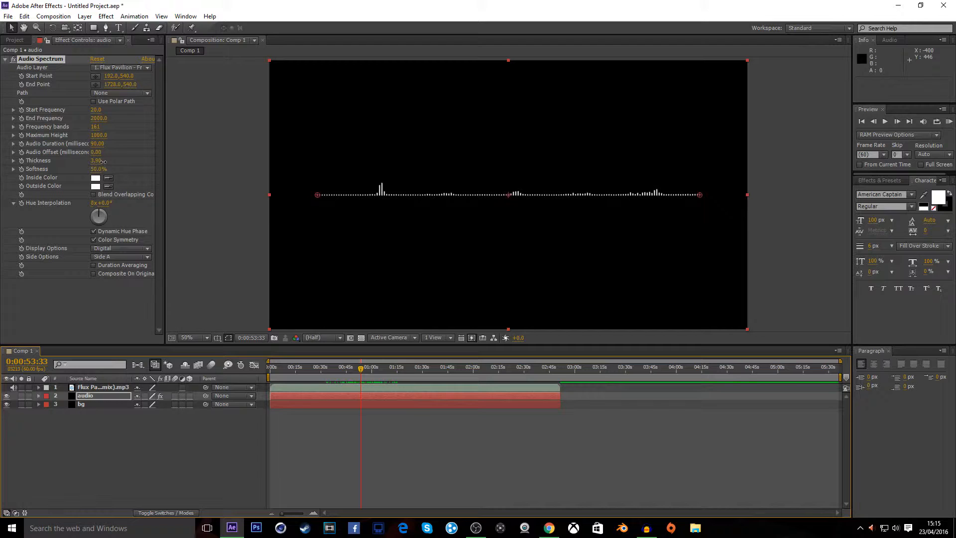
pyautogui.moveTo(369, 375); pyautogui.dragTo(406, 371)
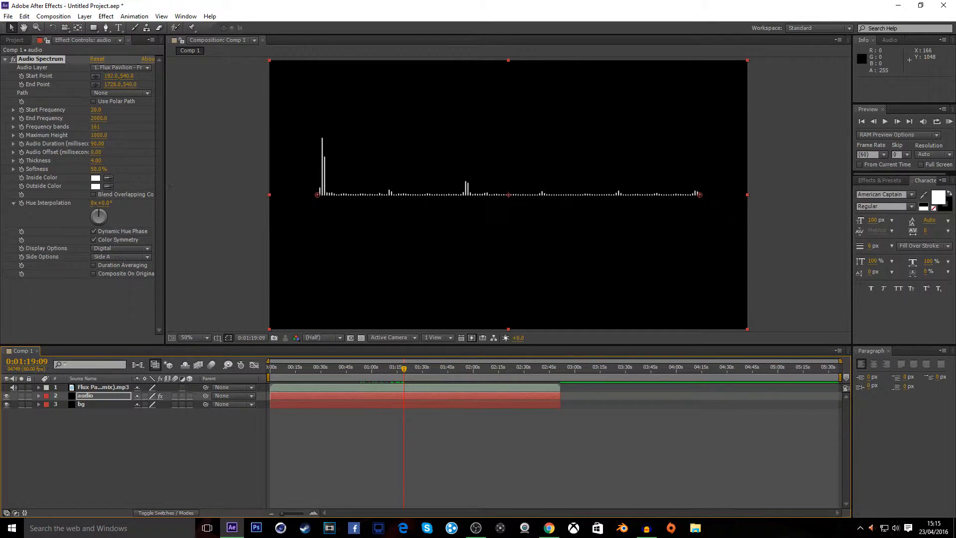
pyautogui.moveTo(405, 370); pyautogui.dragTo(300, 375)
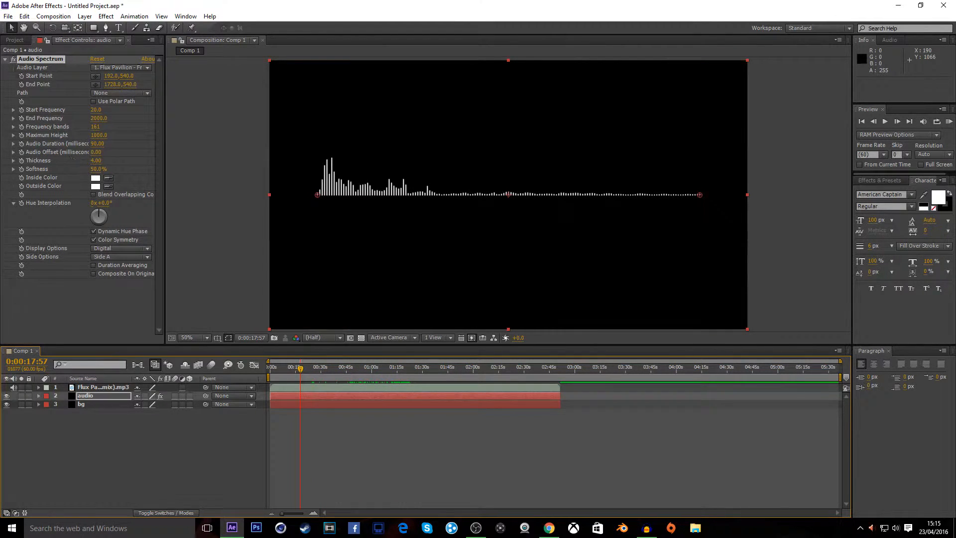
# Apply the Video Copilot Optical Flares effect to the bg layer
pyautogui.click(16, 40)
pyautogui.click(95, 405)
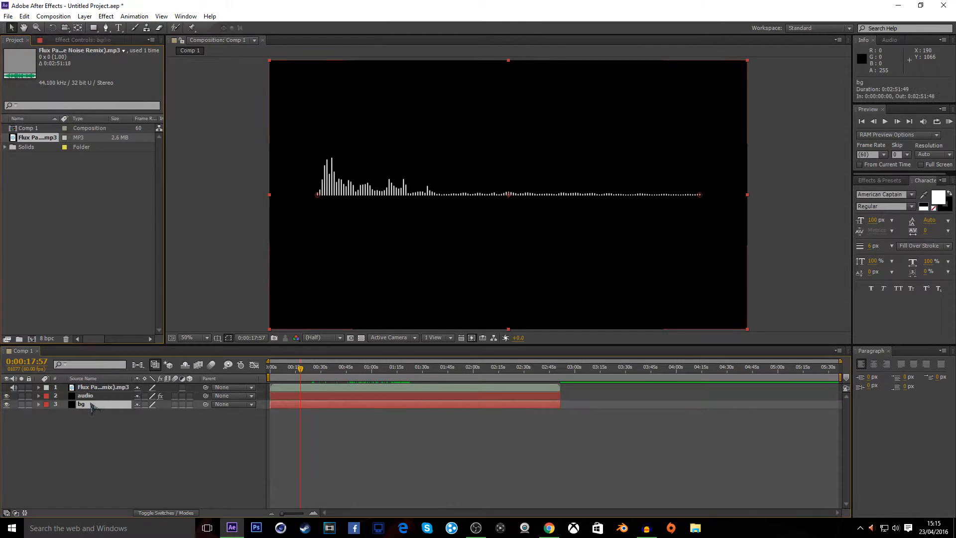
pyautogui.click(105, 17)
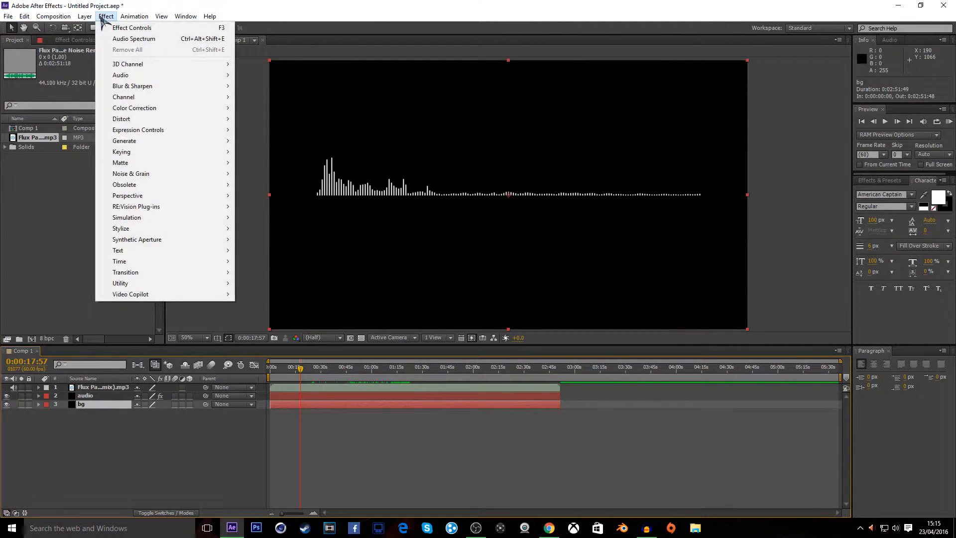
pyautogui.moveTo(171, 293)
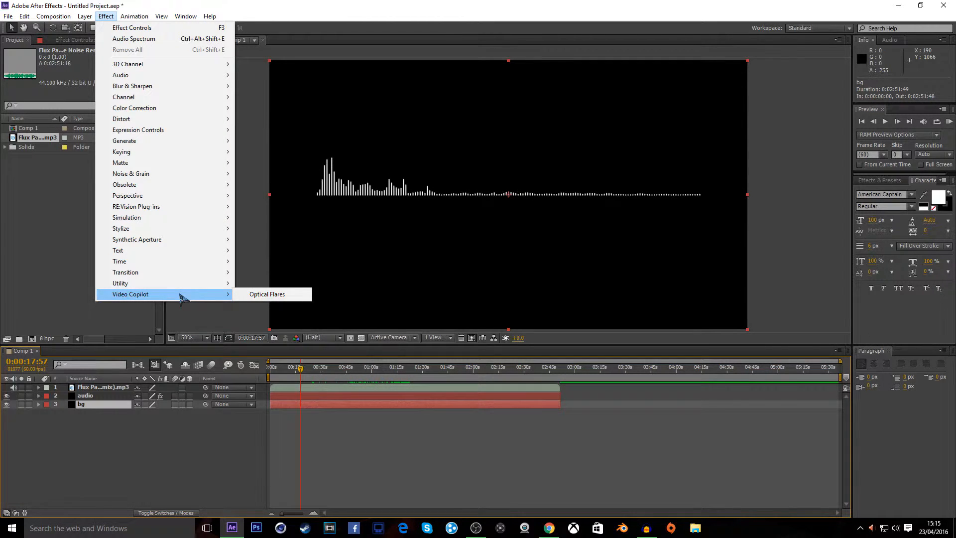
pyautogui.click(254, 294)
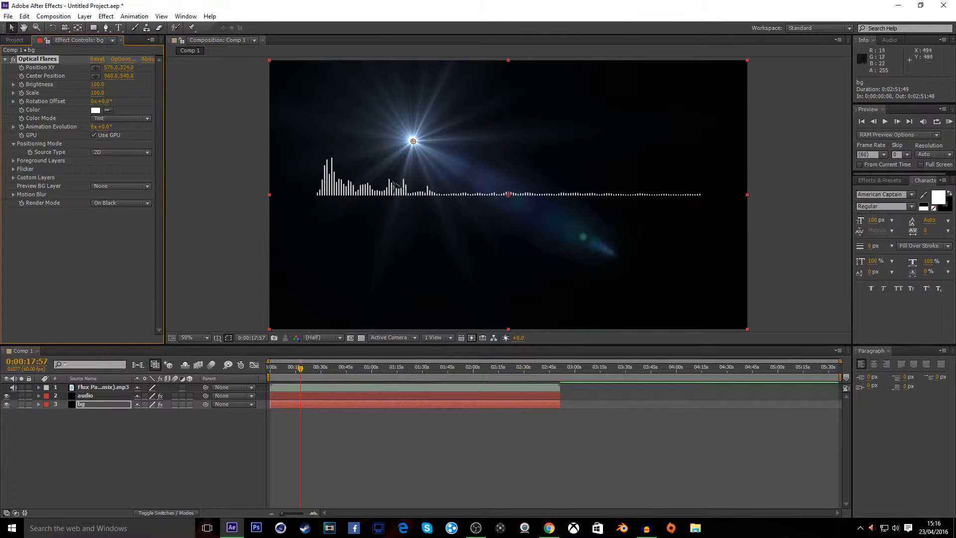
# In the Optical Flares options, load the Dirty Anamorphic preset from the Motion Graphics preset folder and confirm
pyautogui.click(126, 60)
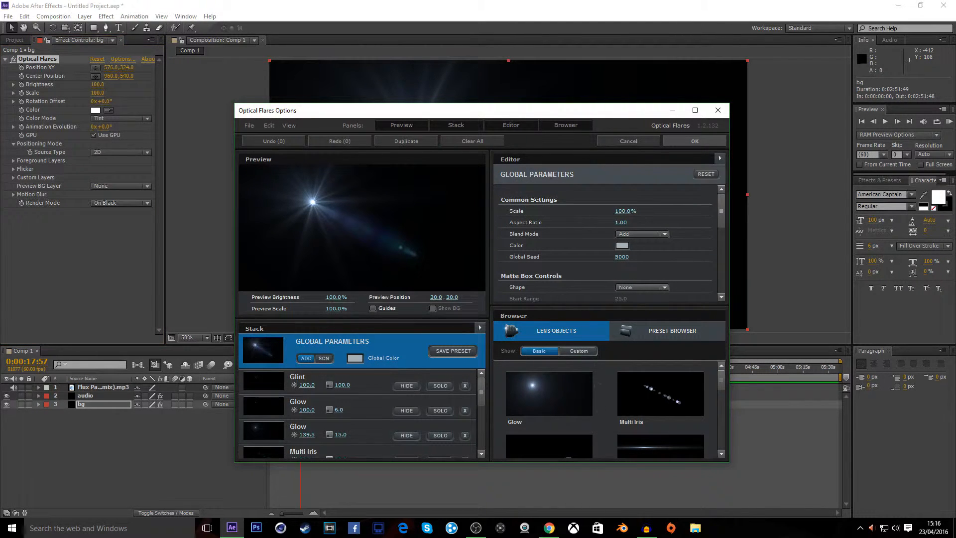
pyautogui.click(662, 335)
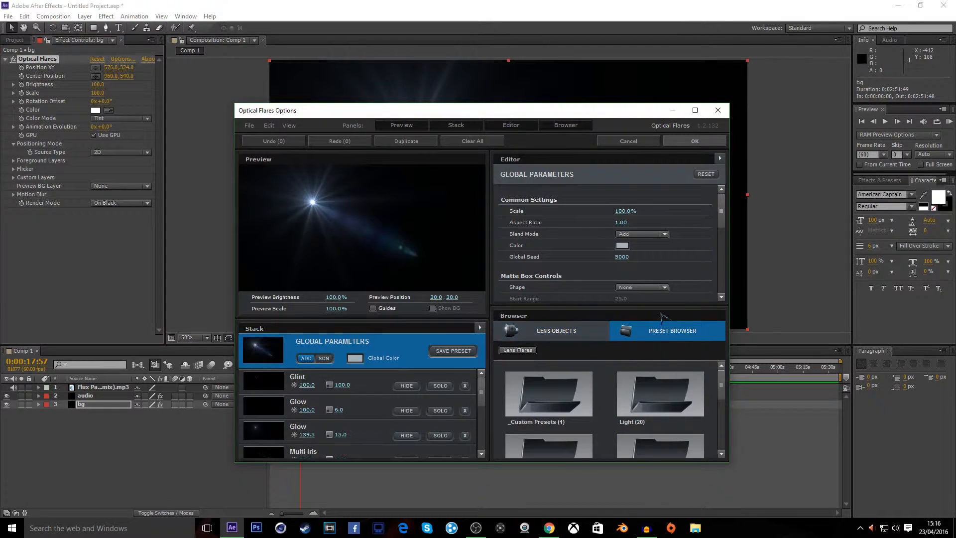
pyautogui.scroll(-1, 633, 382)
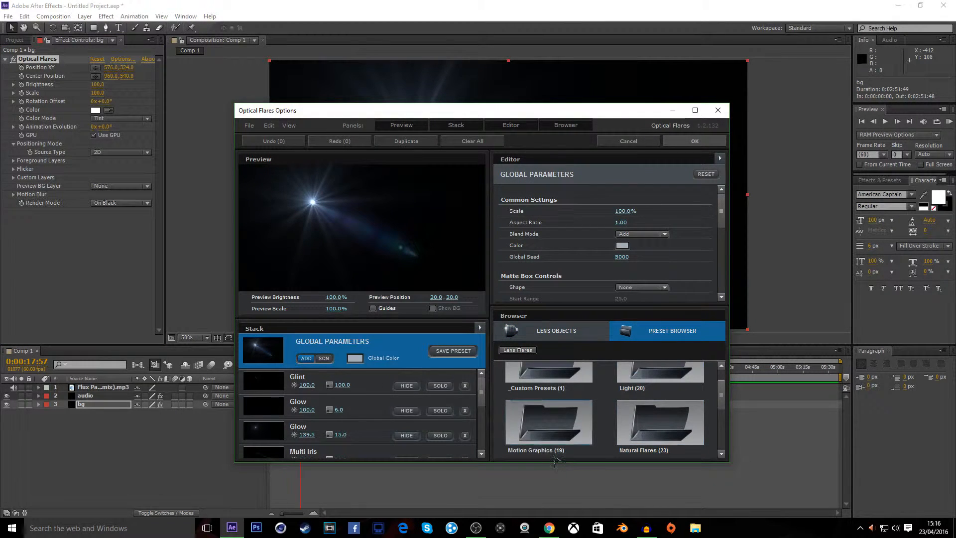
pyautogui.doubleClick(554, 430)
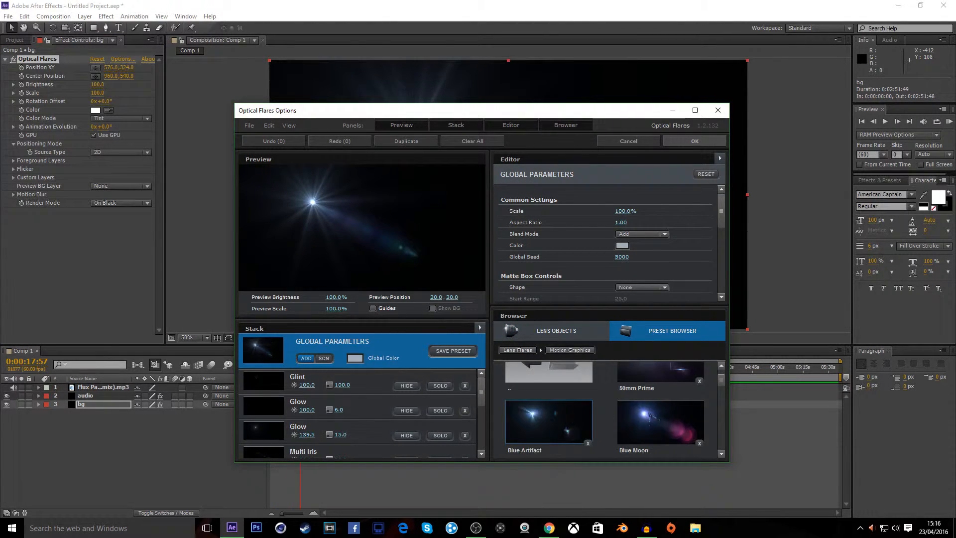
pyautogui.scroll(-2, 610, 409)
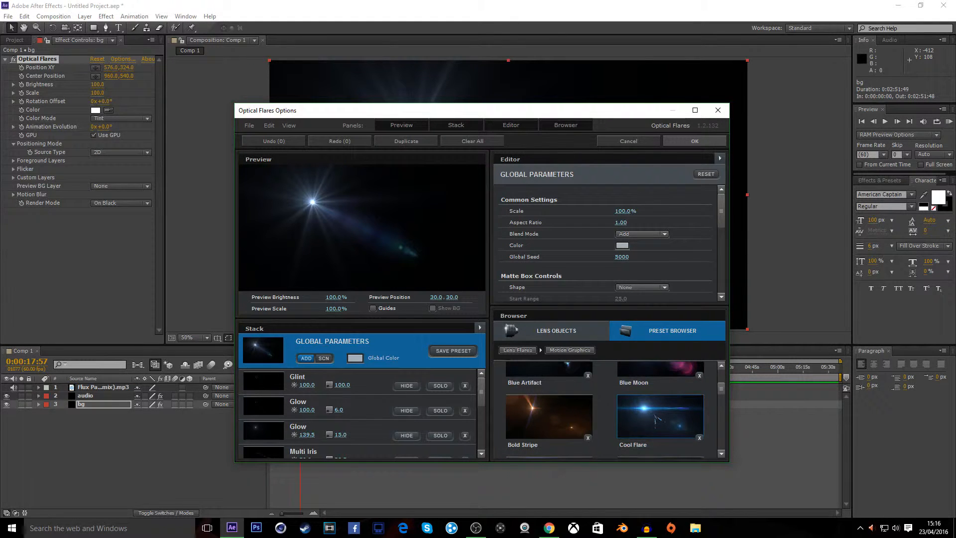
pyautogui.scroll(-1, 655, 419)
pyautogui.scroll(-1, 565, 432)
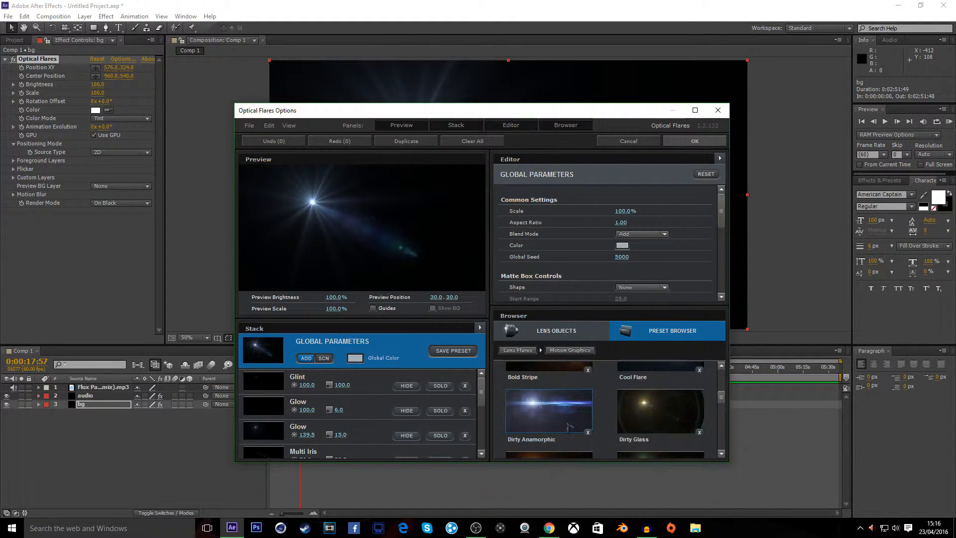
pyautogui.click(543, 414)
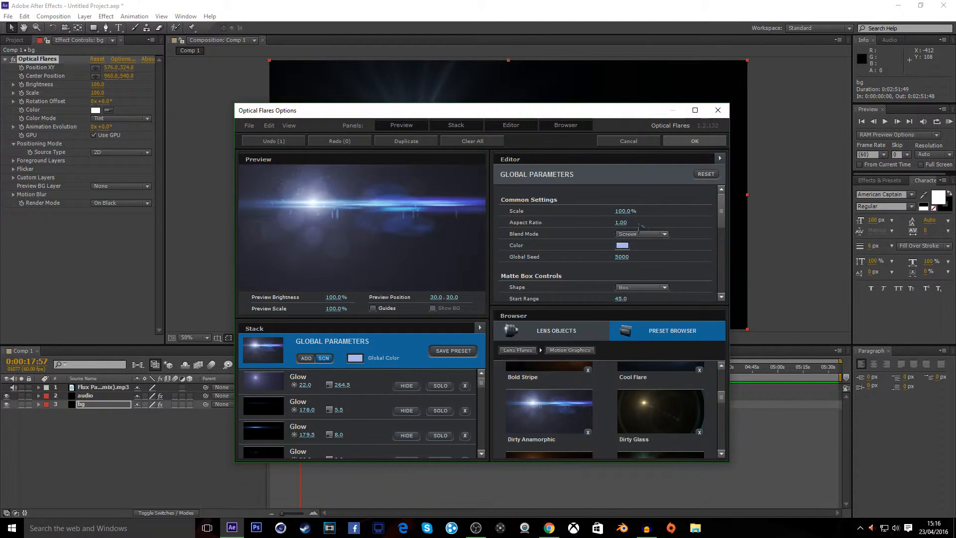
pyautogui.click(694, 144)
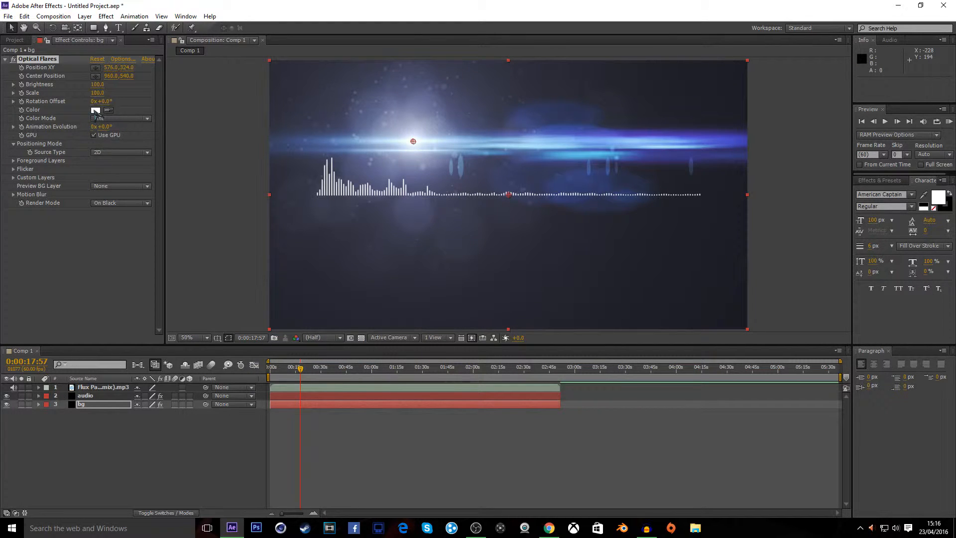
# Set the Optical Flares color to green (17C817)
pyautogui.click(549, 528)
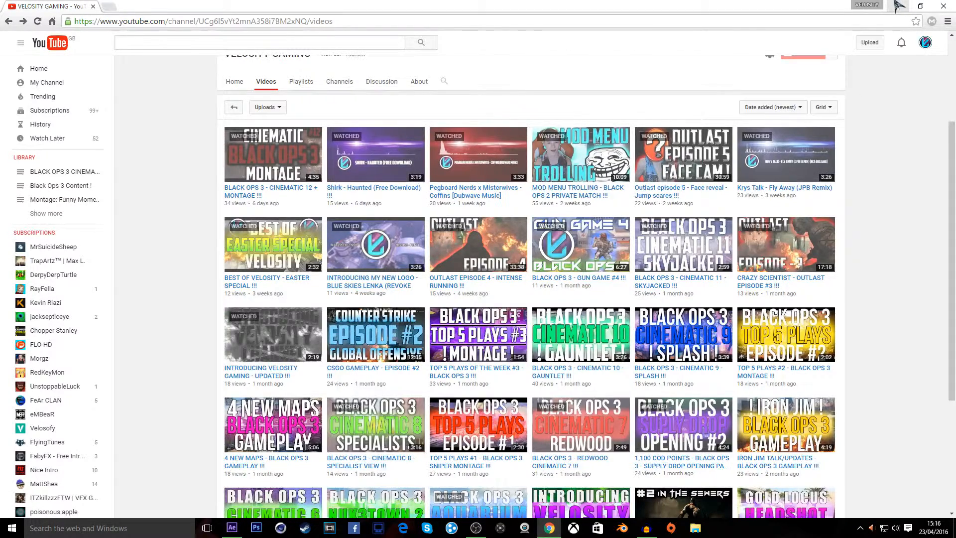
pyautogui.click(898, 6)
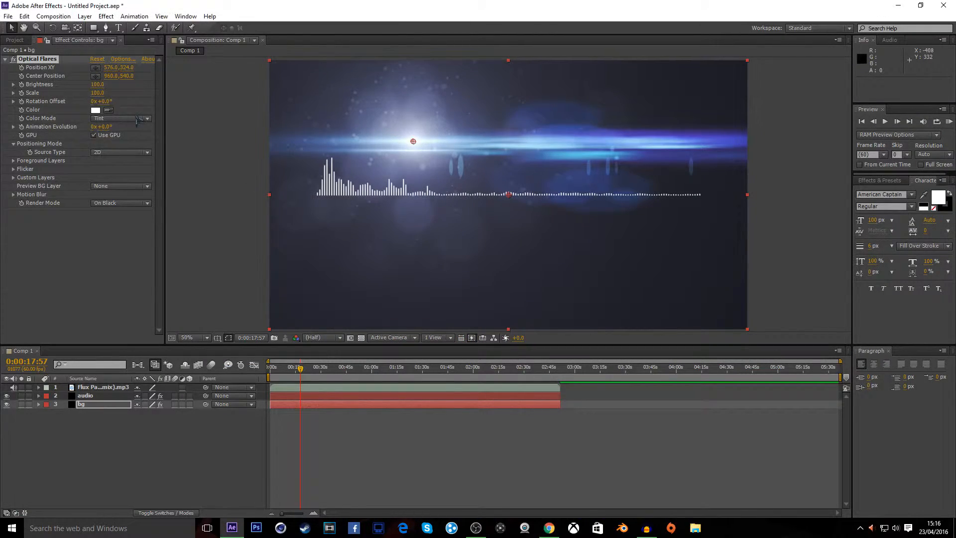
pyautogui.click(95, 110)
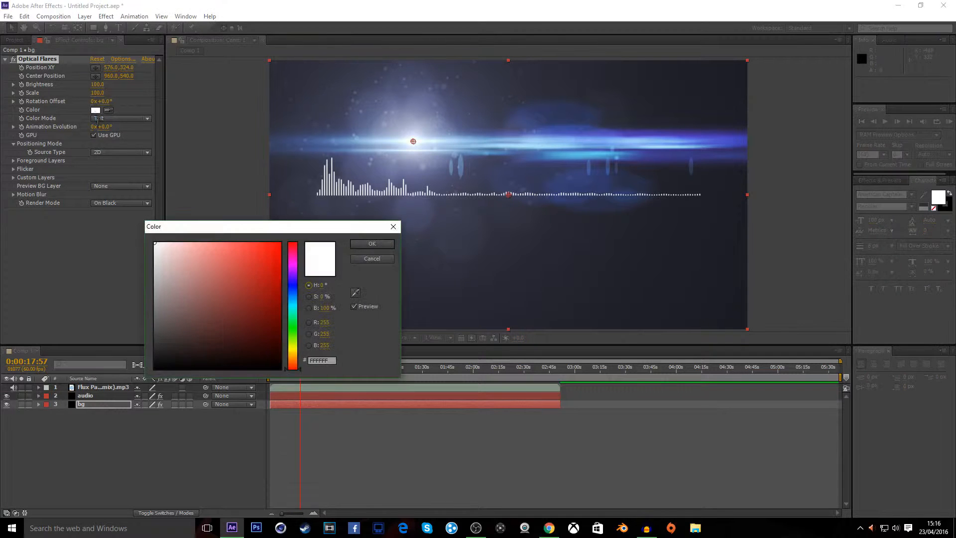
pyautogui.moveTo(269, 262); pyautogui.dragTo(264, 287)
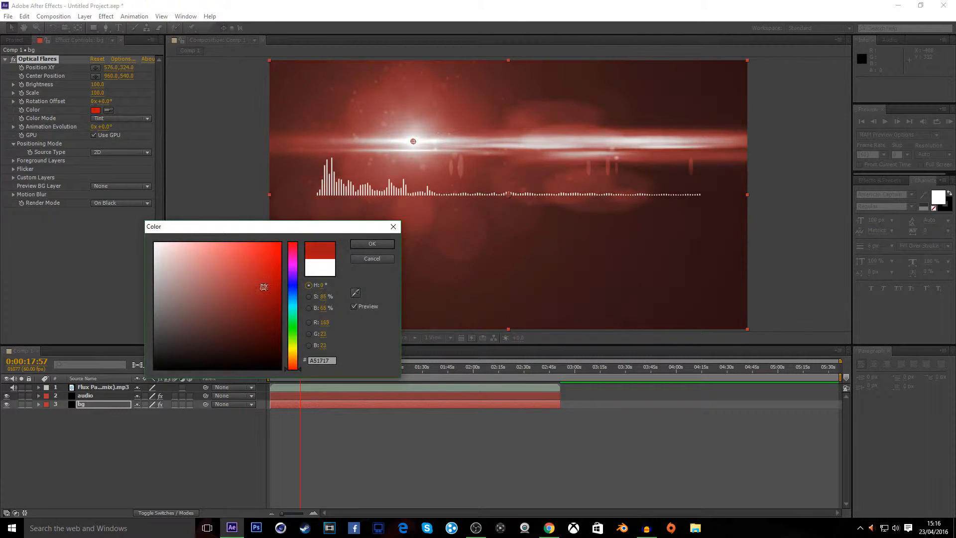
pyautogui.click(294, 292)
pyautogui.moveTo(295, 305)
pyautogui.mouseDown()
pyautogui.moveTo(295, 327)
pyautogui.moveTo(275, 272)
pyautogui.moveTo(241, 272)
pyautogui.moveTo(227, 254)
pyautogui.moveTo(217, 263)
pyautogui.moveTo(273, 286)
pyautogui.moveTo(275, 255)
pyautogui.moveTo(270, 266)
pyautogui.mouseUp()
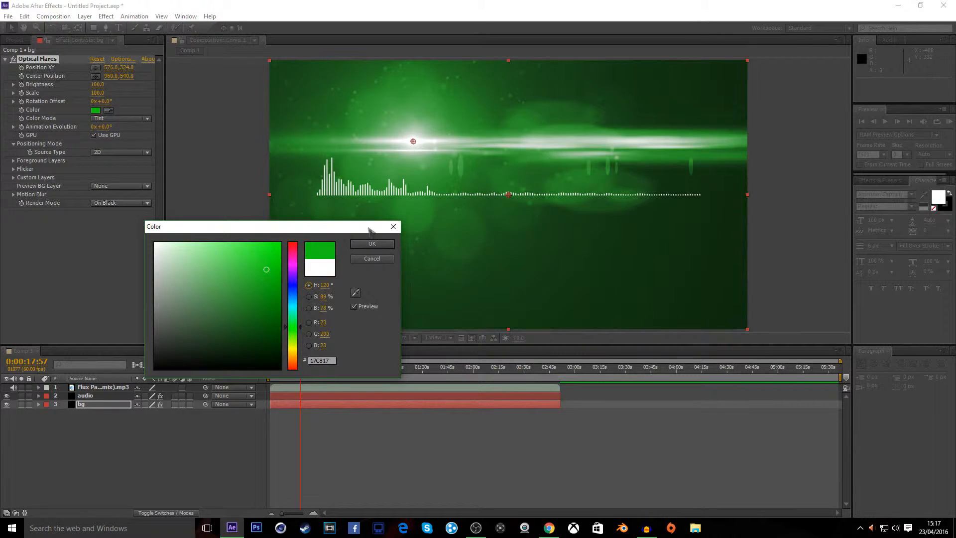
pyautogui.click(372, 244)
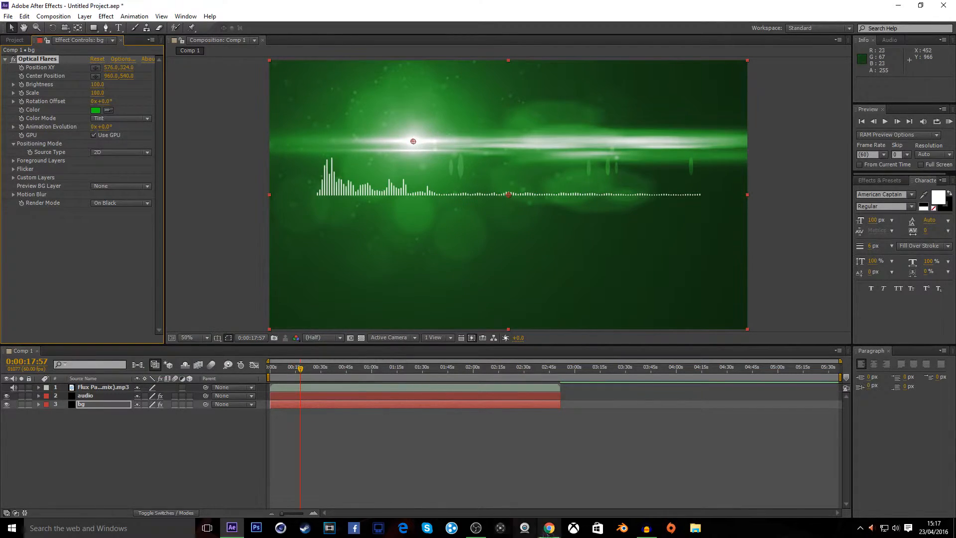
# Try moving the flare's position in the composition, then undo the move
pyautogui.click(550, 527)
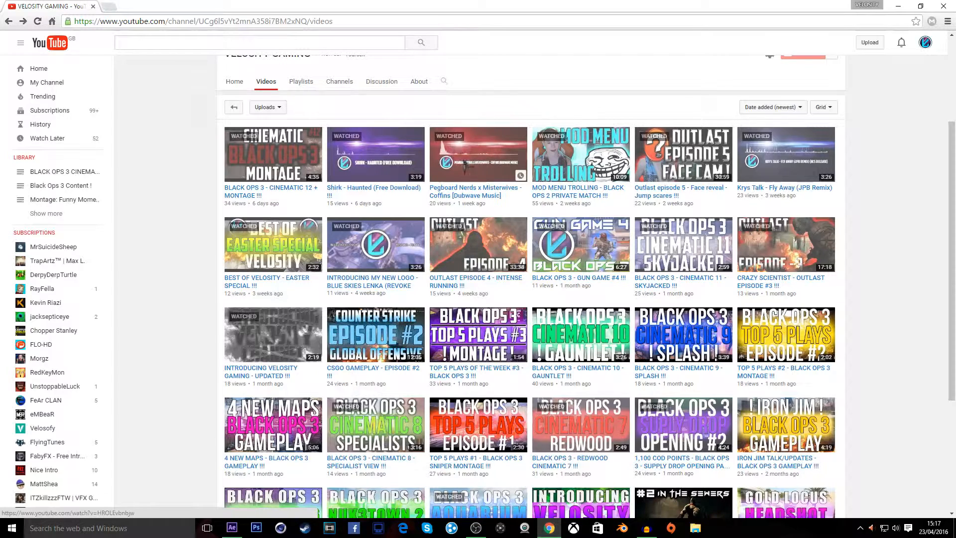
pyautogui.click(898, 6)
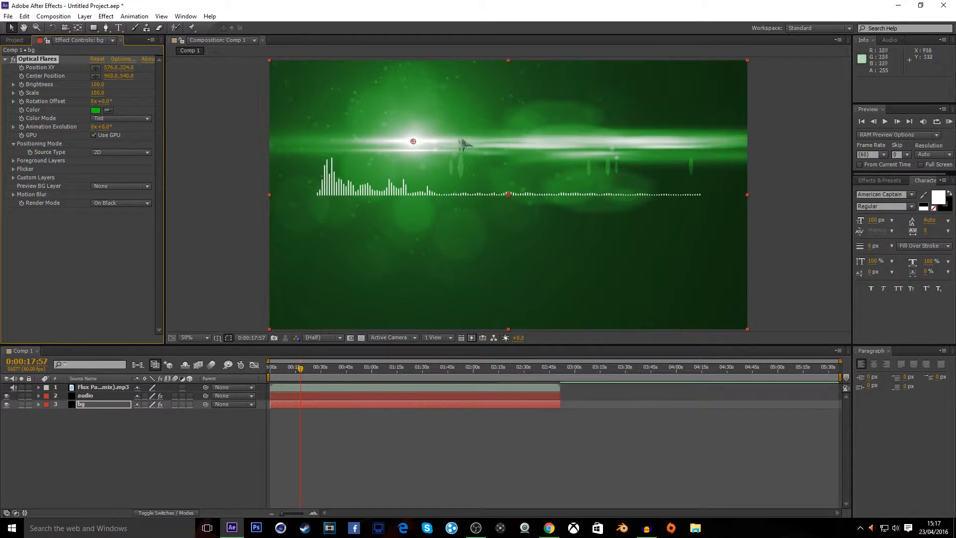
pyautogui.moveTo(430, 141)
pyautogui.mouseDown()
pyautogui.moveTo(412, 144)
pyautogui.moveTo(443, 149)
pyautogui.moveTo(412, 140)
pyautogui.mouseUp()
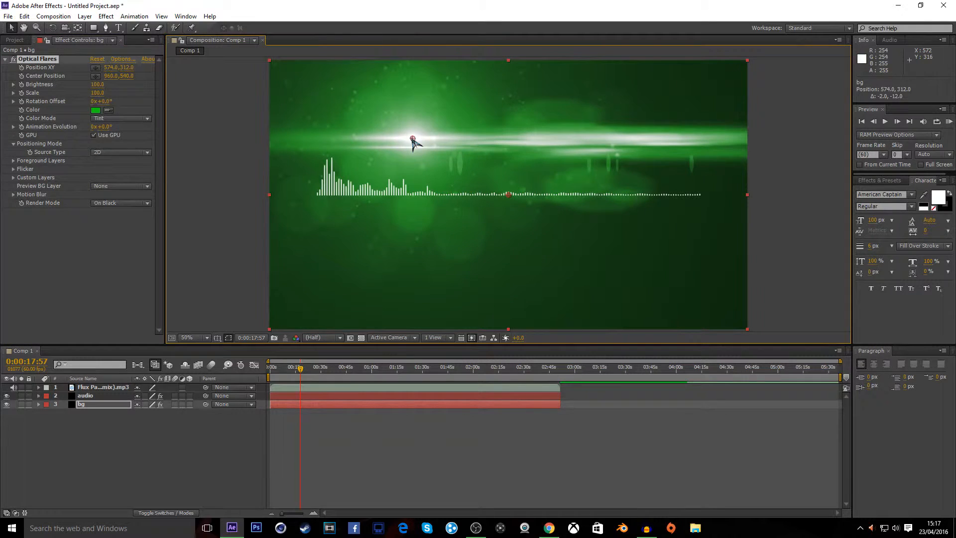
pyautogui.hotkey('ctrl', 'z')
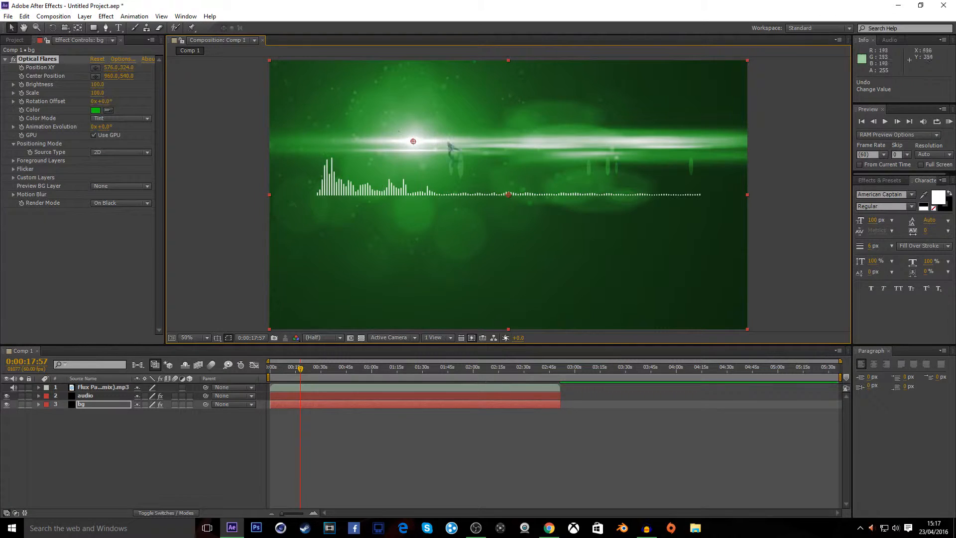
# Expand the Optical Flares Flicker settings and set the flicker Amount to 37
pyautogui.click(13, 170)
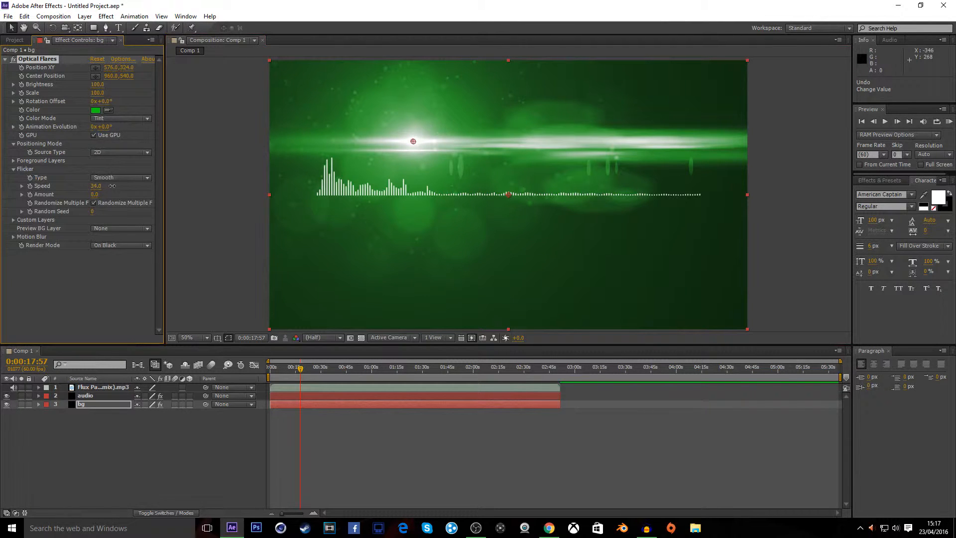
pyautogui.moveTo(95, 196); pyautogui.dragTo(114, 193)
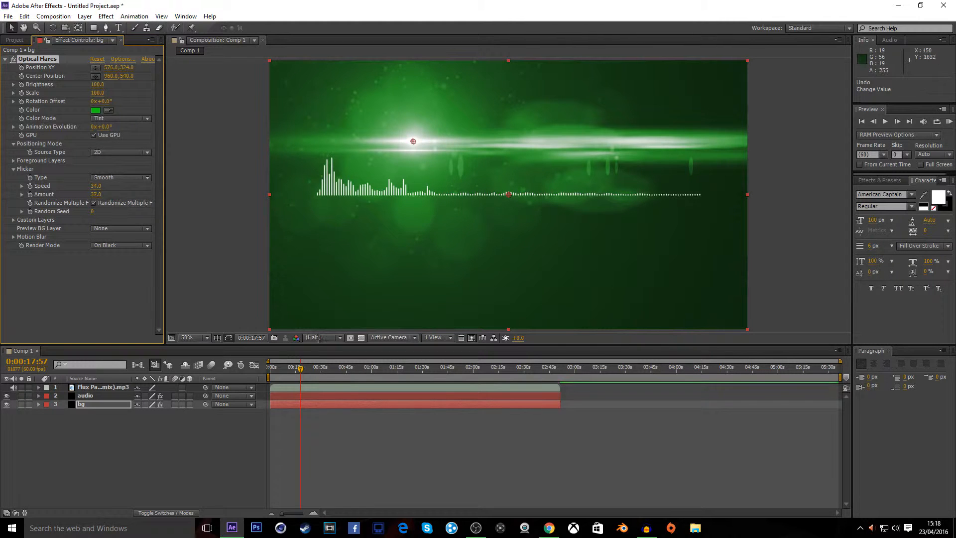
# Lower the Optical Flares flicker Amount to 31 while scrubbing through the timeline
pyautogui.moveTo(300, 371)
pyautogui.mouseDown()
pyautogui.moveTo(272, 374)
pyautogui.moveTo(294, 369)
pyautogui.mouseUp()
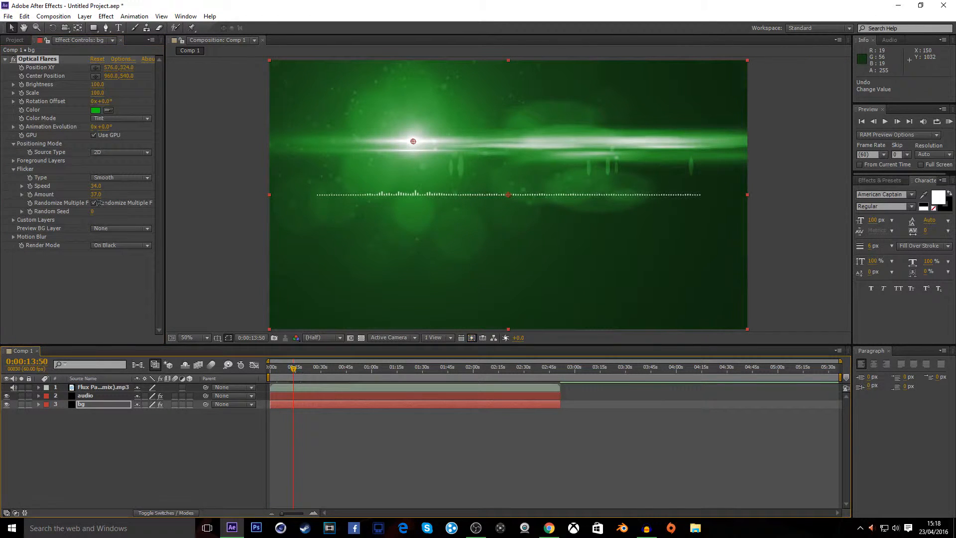
pyautogui.moveTo(95, 197); pyautogui.dragTo(88, 194)
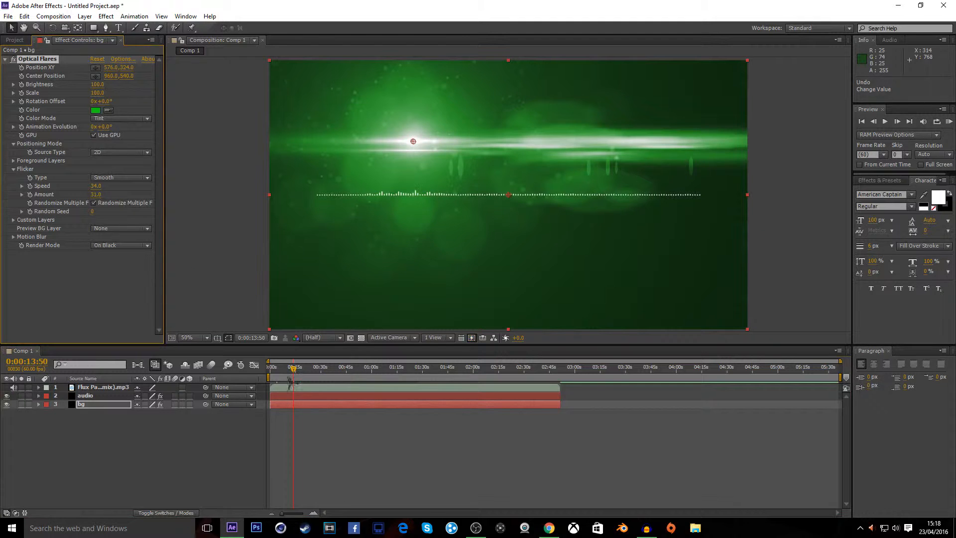
pyautogui.moveTo(294, 372); pyautogui.dragTo(314, 371)
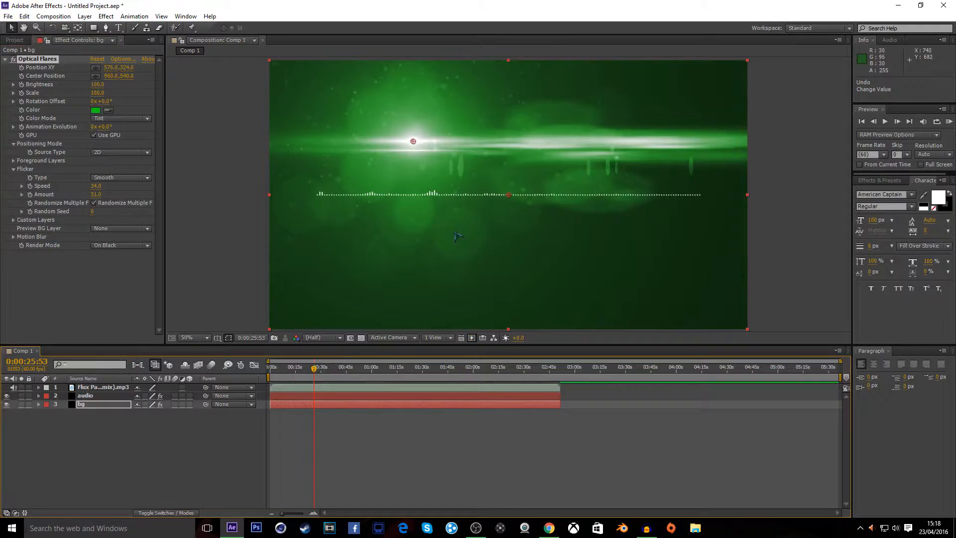
pyautogui.click(549, 528)
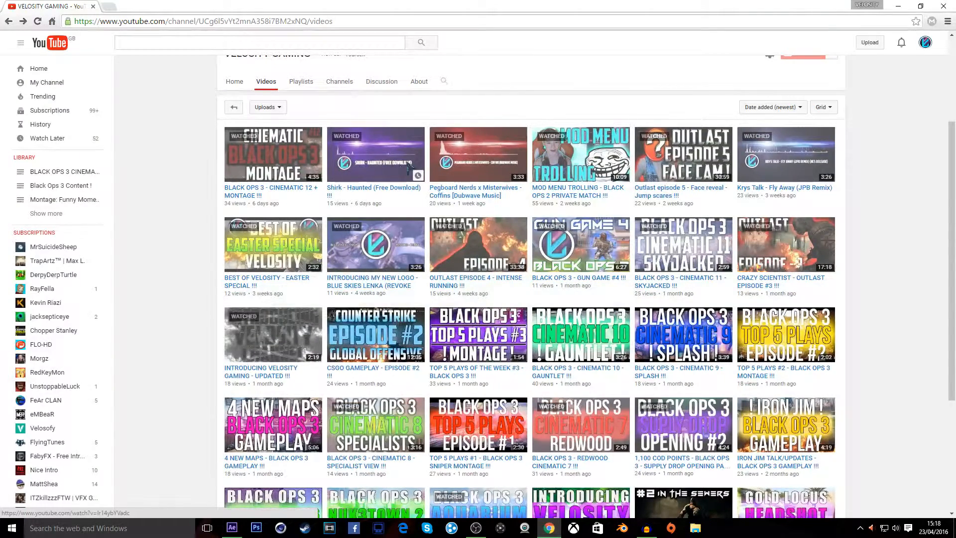
pyautogui.click(898, 6)
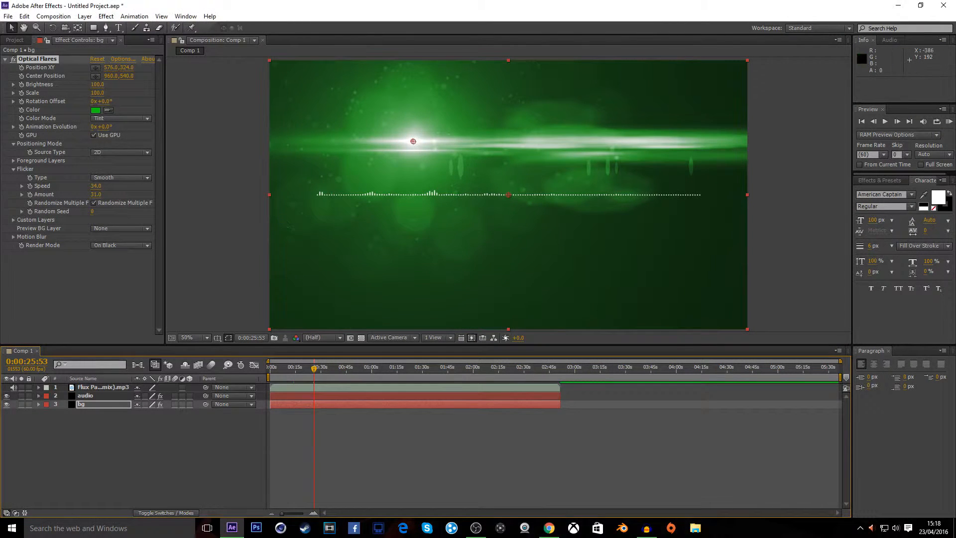
pyautogui.click(16, 39)
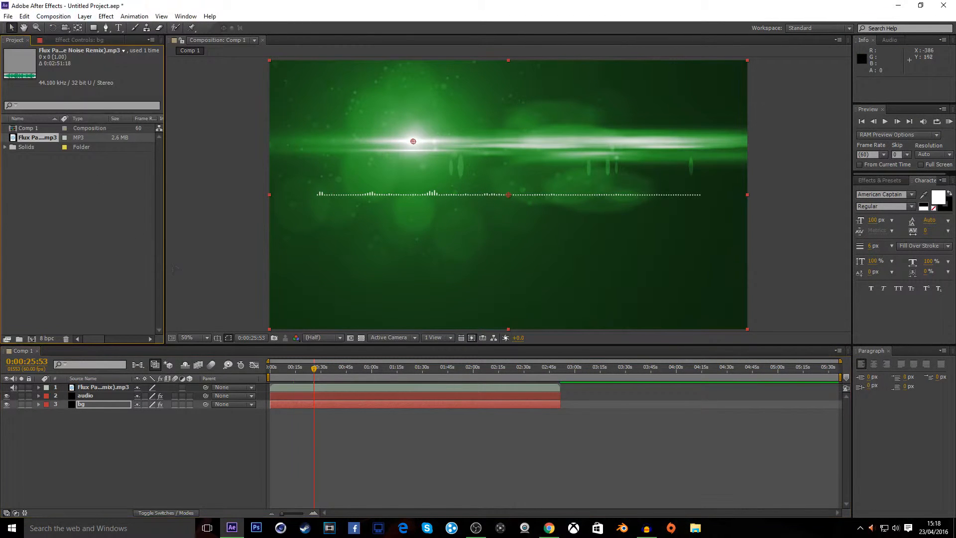
pyautogui.moveTo(314, 368)
pyautogui.mouseDown()
pyautogui.moveTo(353, 372)
pyautogui.moveTo(332, 369)
pyautogui.mouseUp()
# Import the 'logo no background' image from the YouTube LOGO'S folder into the project
pyautogui.click(8, 16)
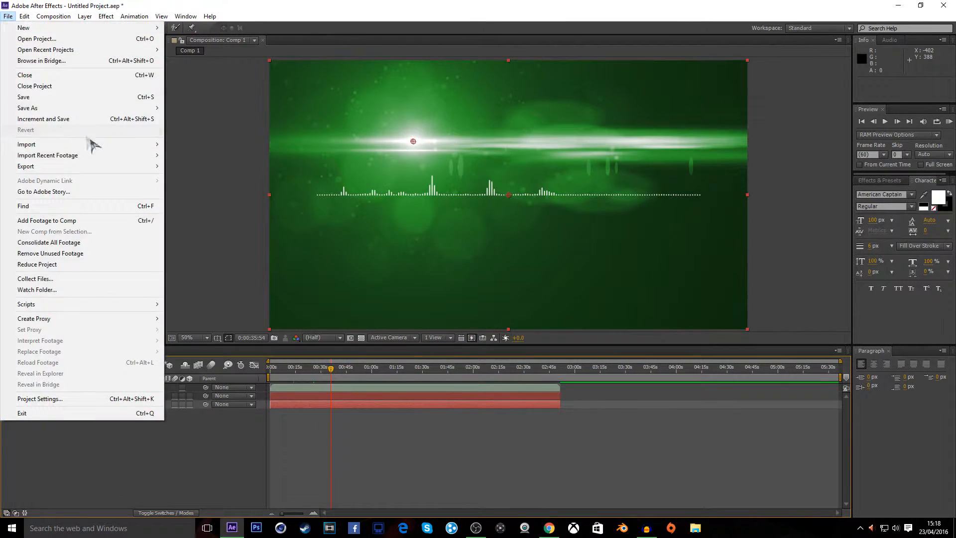
pyautogui.moveTo(133, 145)
pyautogui.click(184, 144)
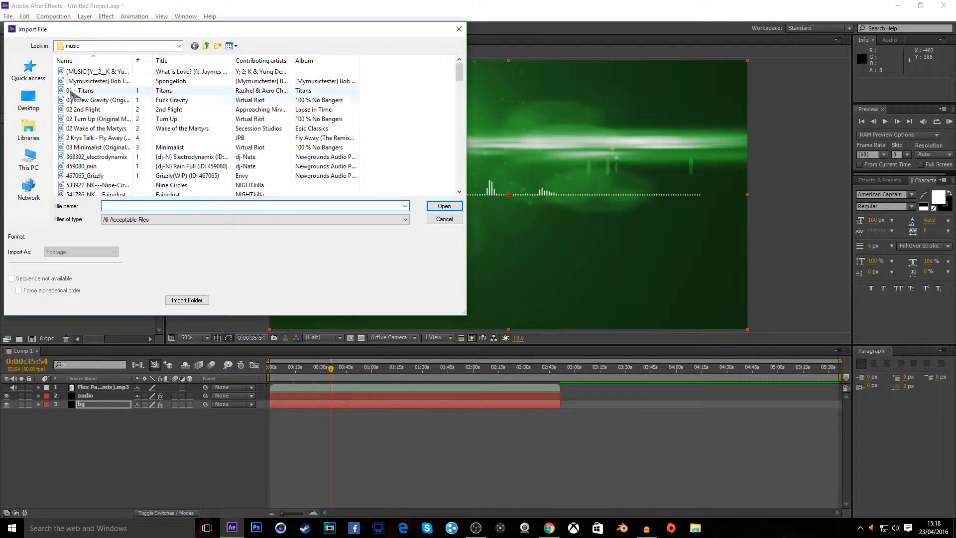
pyautogui.click(28, 101)
pyautogui.doubleClick(320, 122)
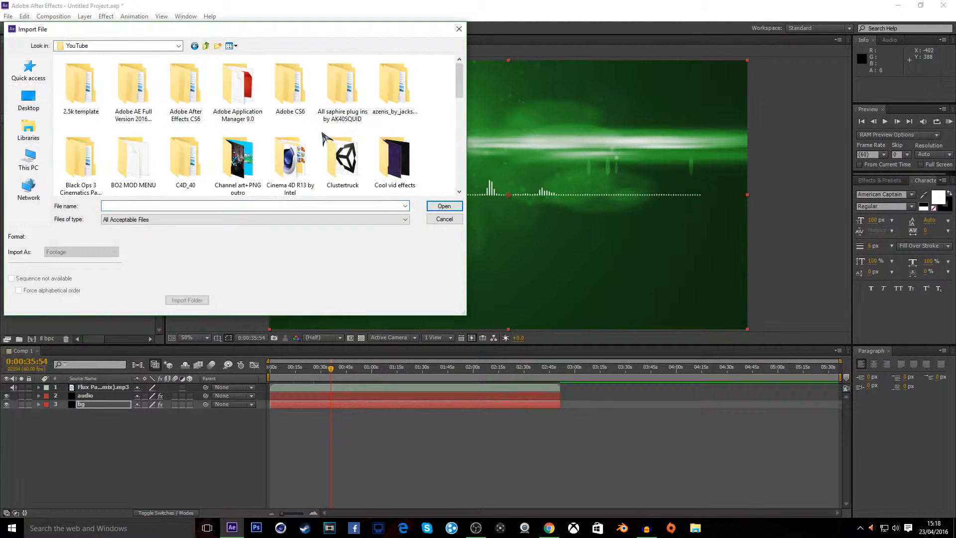
pyautogui.scroll(-1, 274, 128)
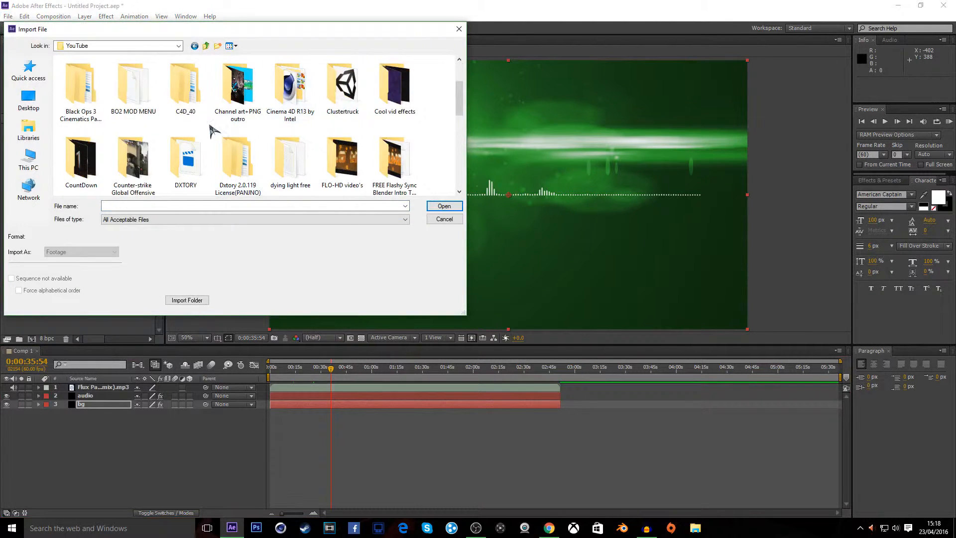
pyautogui.scroll(-1, 330, 135)
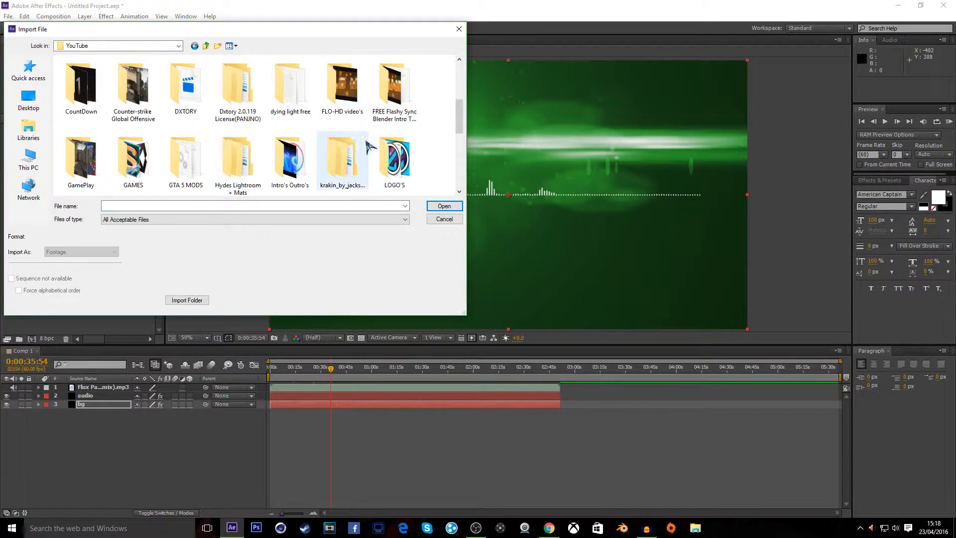
pyautogui.doubleClick(394, 158)
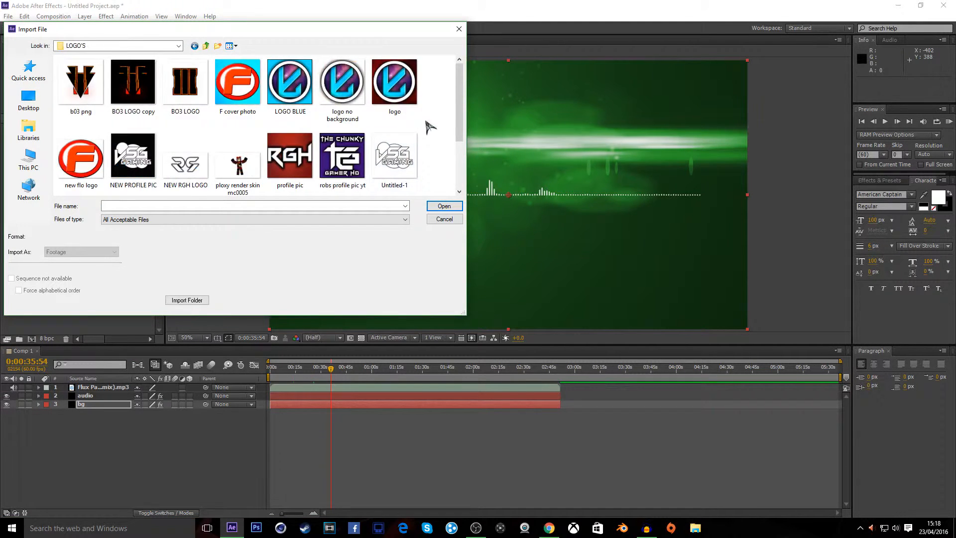
pyautogui.doubleClick(343, 74)
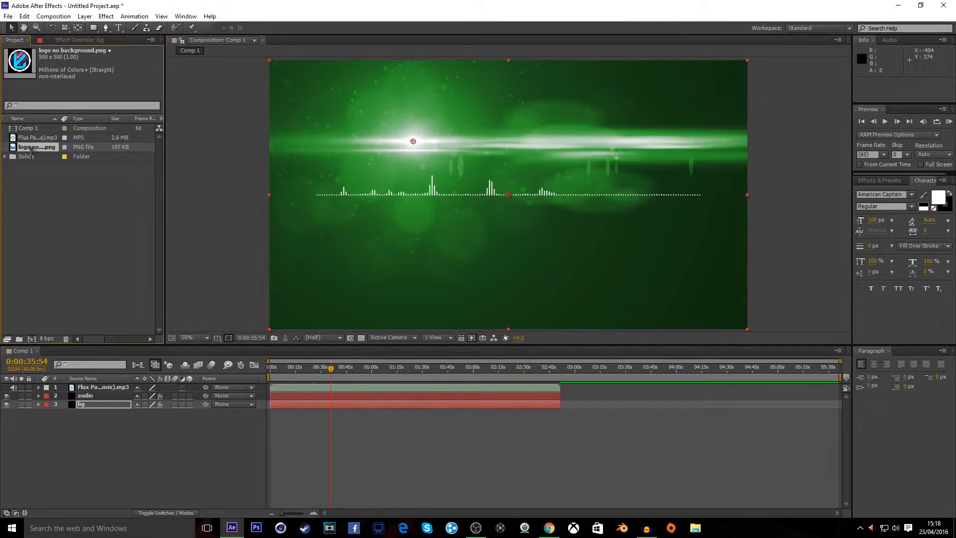
# Add the logo to the composition and move it down and to the left of the spectrum
pyautogui.moveTo(35, 150); pyautogui.dragTo(75, 387)
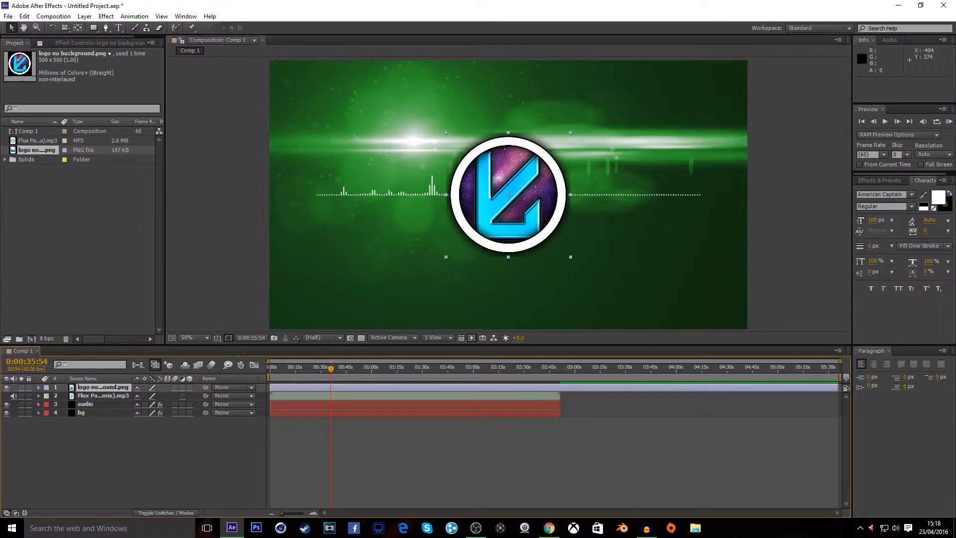
pyautogui.moveTo(530, 177); pyautogui.dragTo(419, 223)
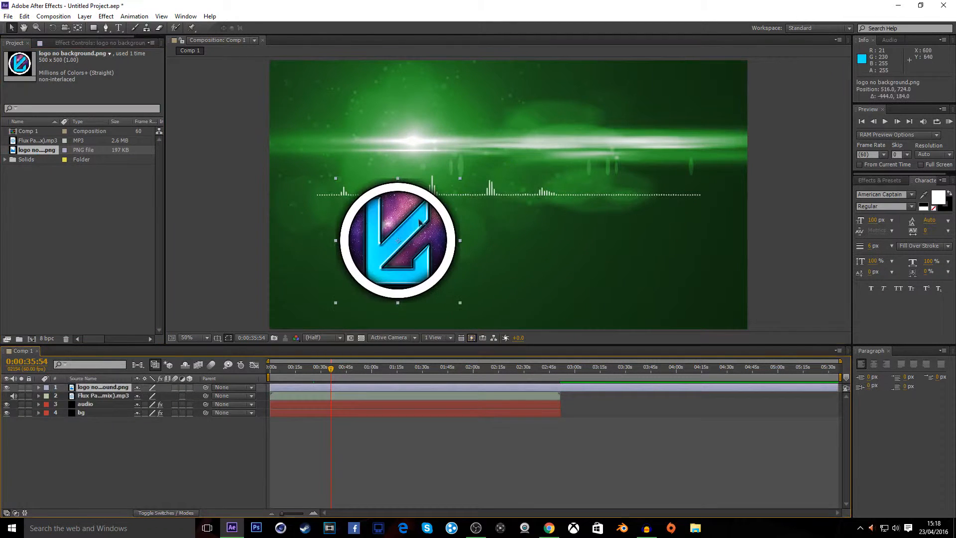
# Scale the logo down to a smaller size and reposition it below the left end of the spectrum
pyautogui.keyDown('shift'); pyautogui.click(337, 179); pyautogui.keyUp('shift')
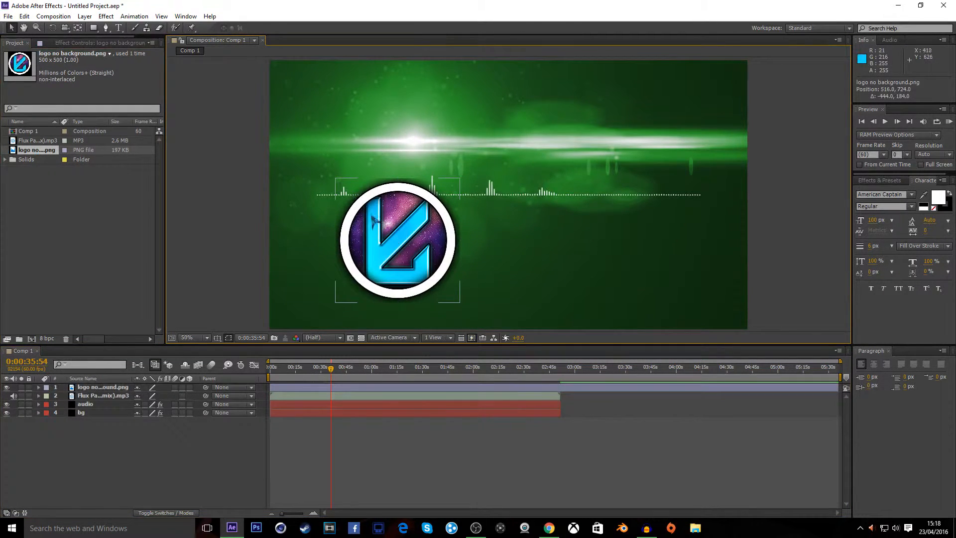
pyautogui.click(339, 182)
pyautogui.moveTo(335, 179); pyautogui.dragTo(365, 207)
pyautogui.moveTo(410, 232); pyautogui.dragTo(363, 224)
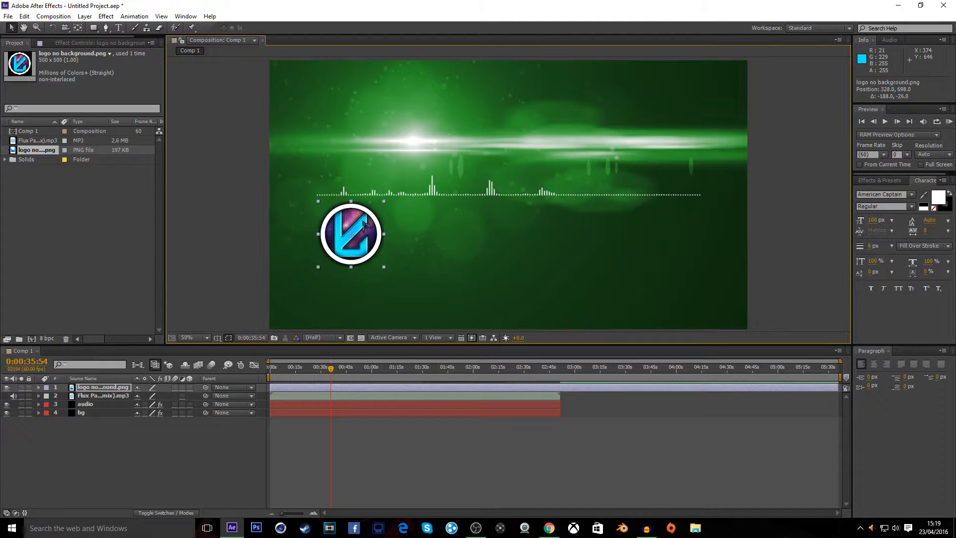
# Nudge the logo two pixels left and deselect it
pyautogui.press('Left')
pyautogui.press('Left')
pyautogui.press('Left')
pyautogui.press('Left')
pyautogui.press('Right')
pyautogui.press('Right')
pyautogui.press('Right')
pyautogui.press('Right')
pyautogui.press('Left')
pyautogui.press('Left')
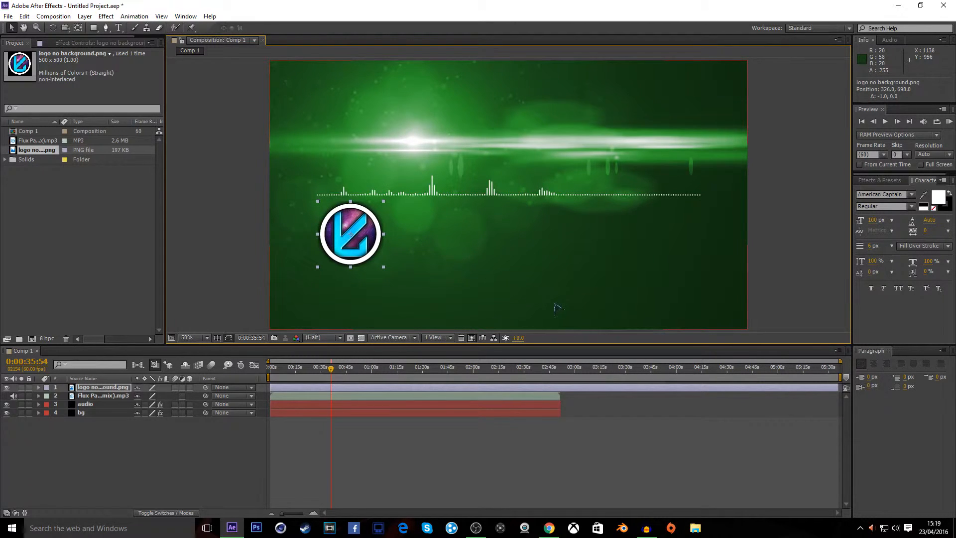
pyautogui.click(210, 427)
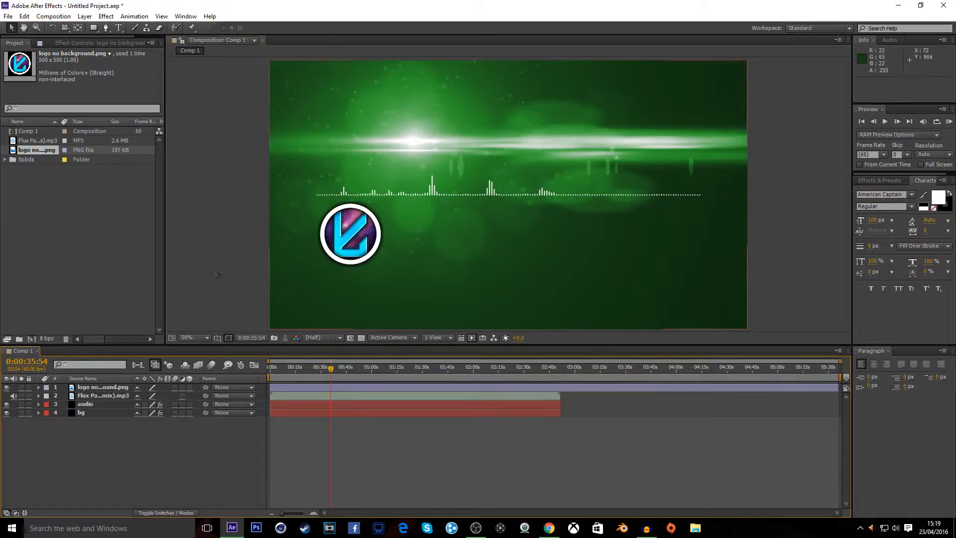
# Open the YouTube music folder on the desktop and search it for flux
pyautogui.click(898, 5)
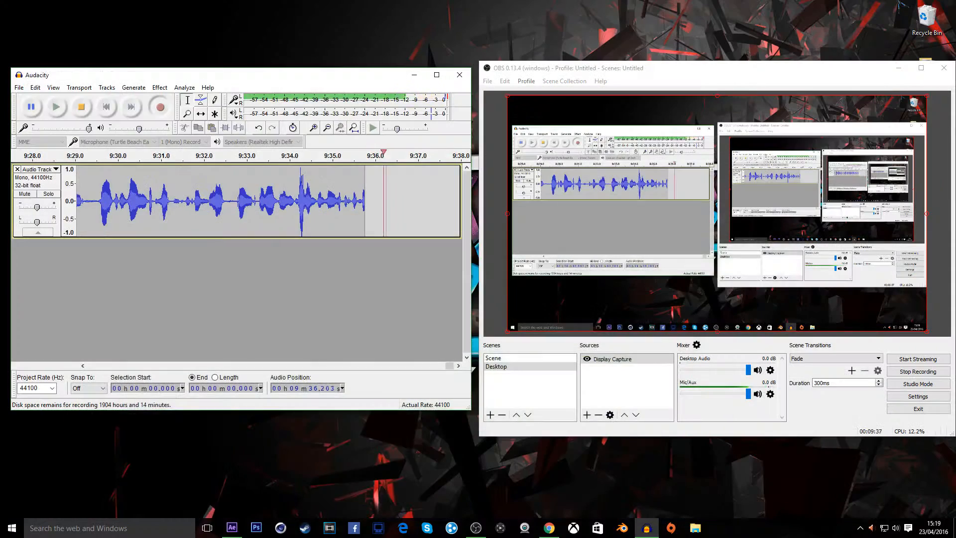
pyautogui.click(898, 68)
pyautogui.click(414, 74)
pyautogui.doubleClick(923, 70)
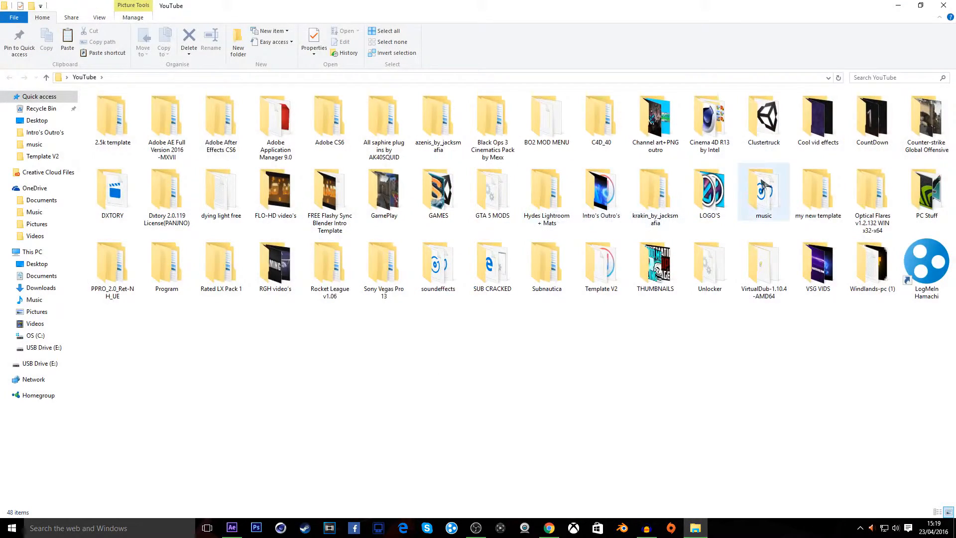
pyautogui.doubleClick(763, 189)
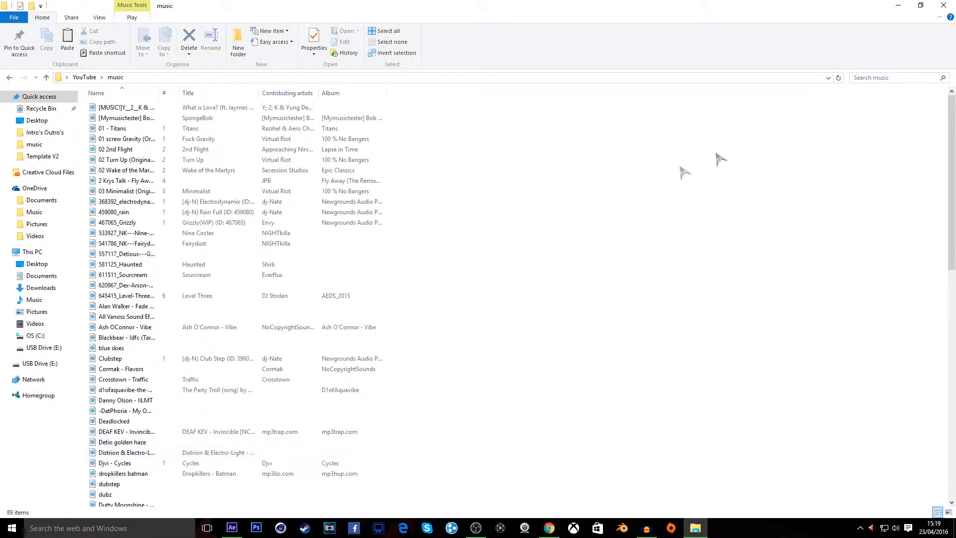
pyautogui.click(883, 78)
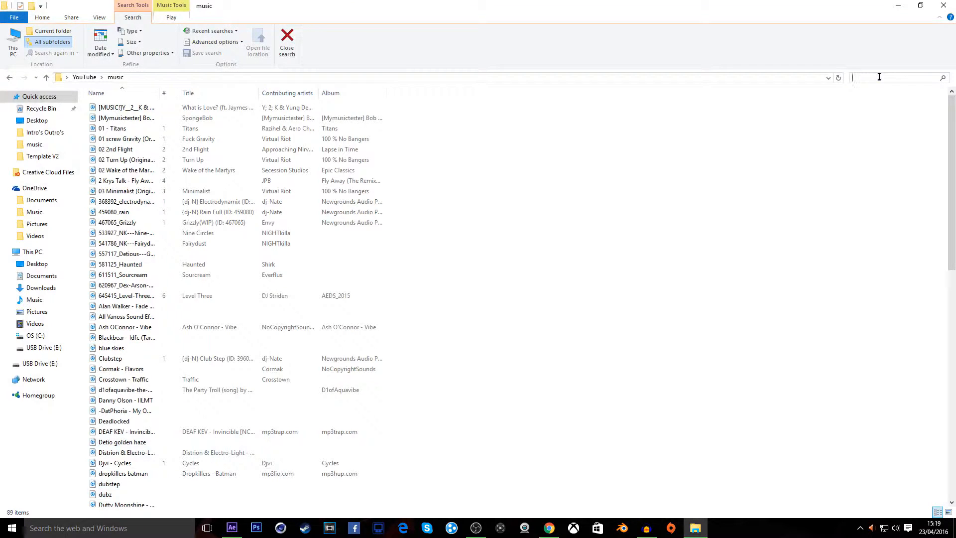
pyautogui.write('flux')
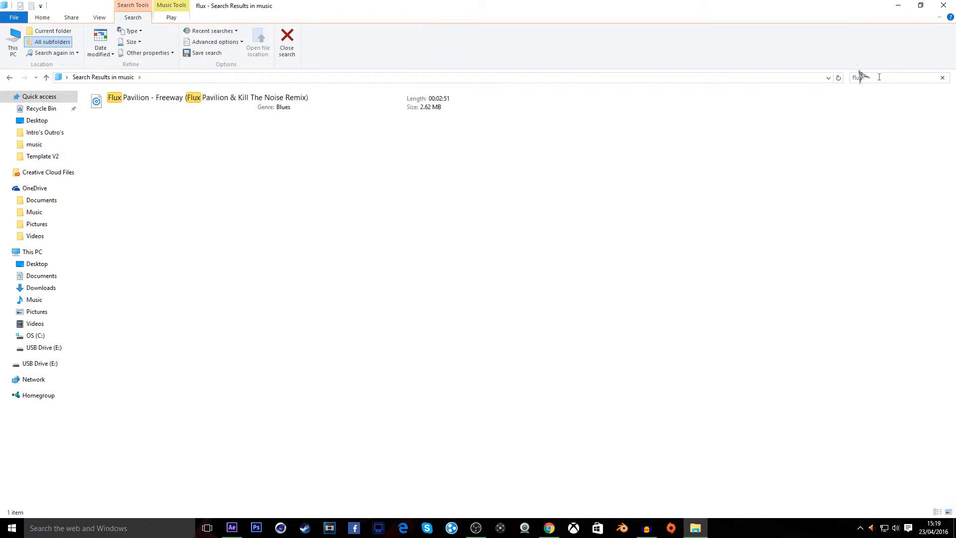
# Copy the song's full file name from its Properties dialog
pyautogui.moveTo(318, 109); pyautogui.dragTo(345, 126)
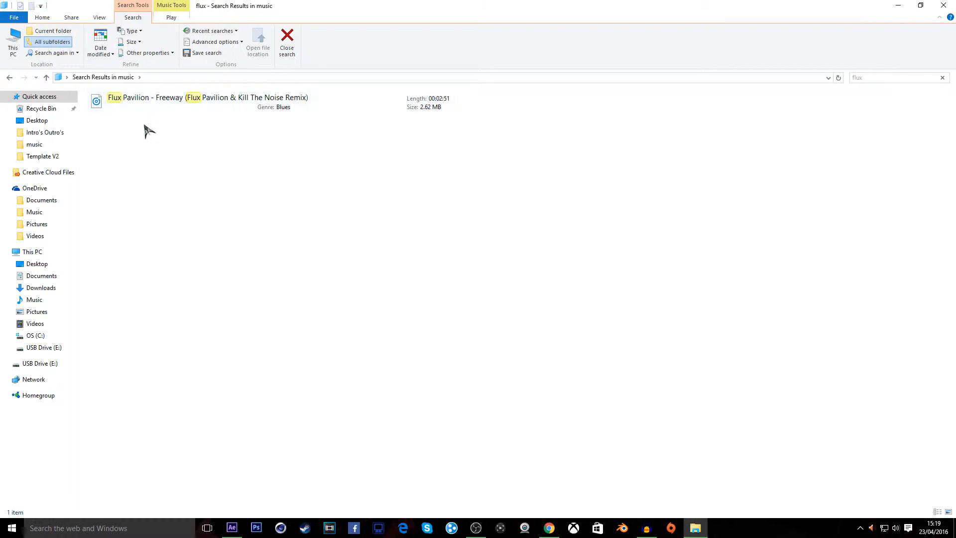
pyautogui.rightClick(134, 99)
pyautogui.click(185, 381)
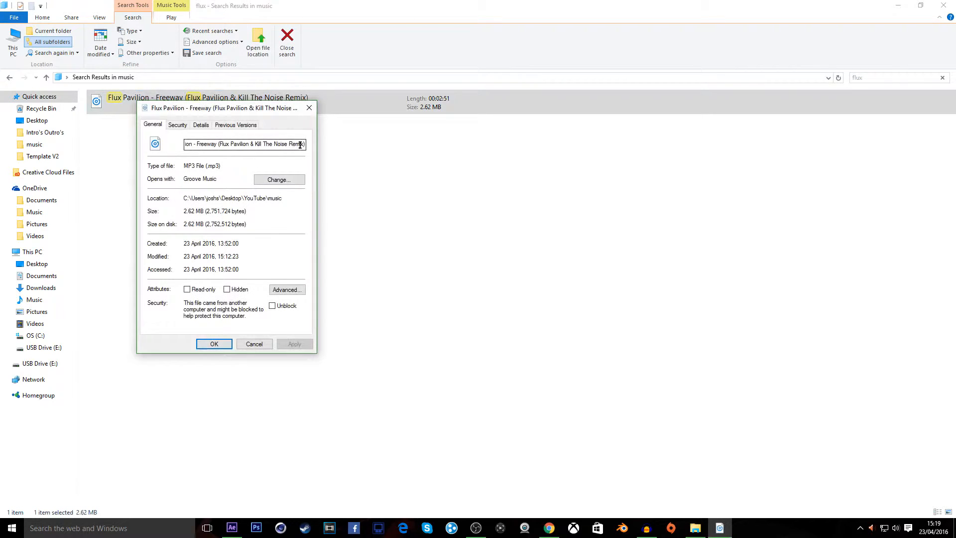
pyautogui.moveTo(304, 145); pyautogui.dragTo(137, 157)
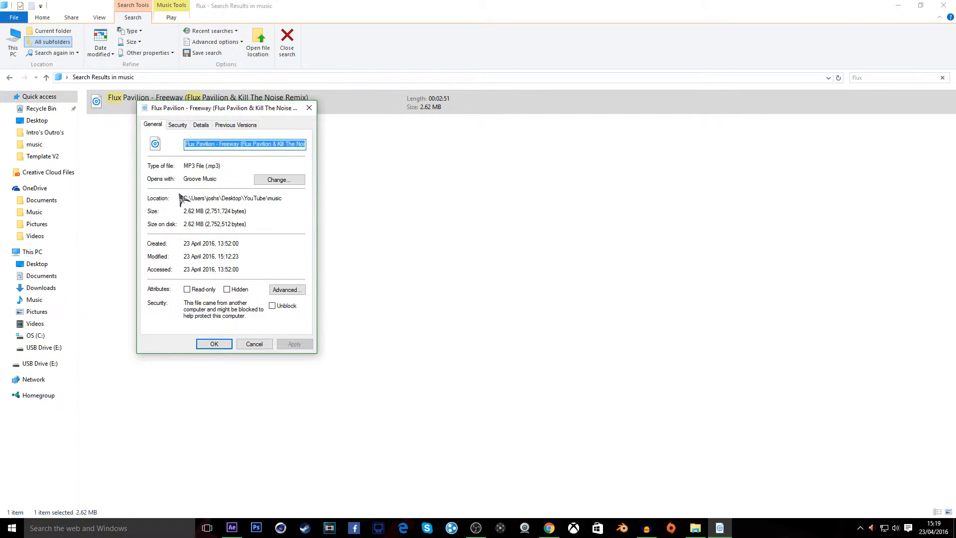
pyautogui.click(214, 344)
# Create a new text layer with the pasted song title and move it onto the logo's row
pyautogui.click(232, 528)
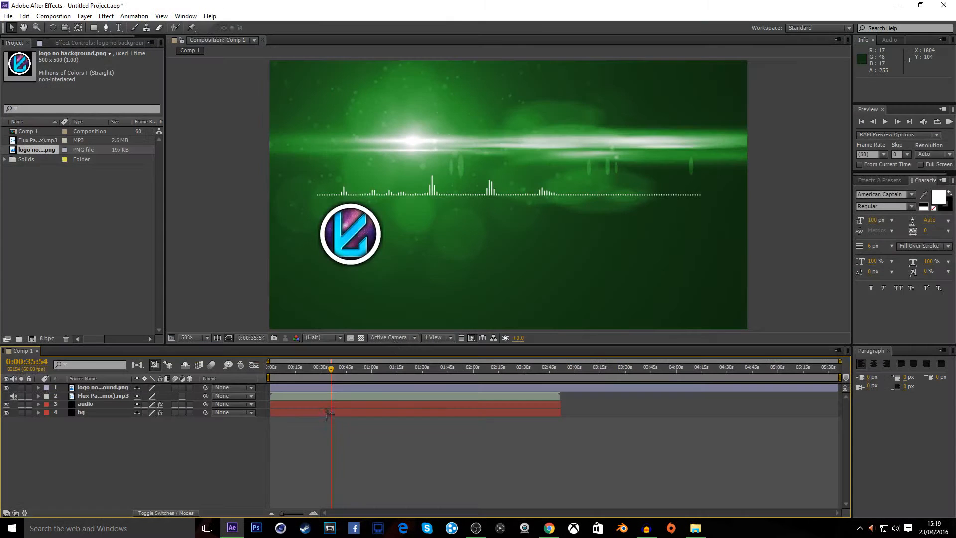
pyautogui.rightClick(141, 437)
pyautogui.moveTo(282, 325)
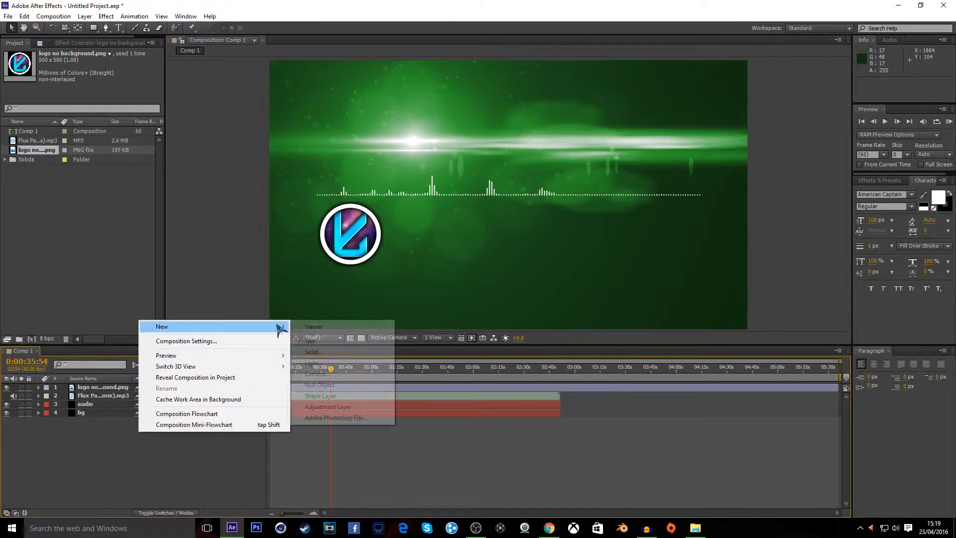
pyautogui.click(310, 342)
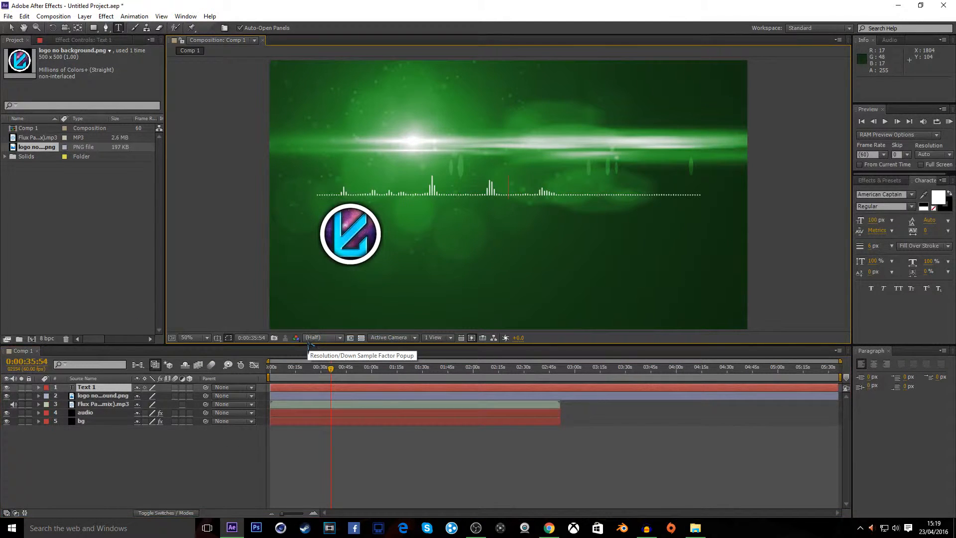
pyautogui.hotkey('ctrl', 'v')
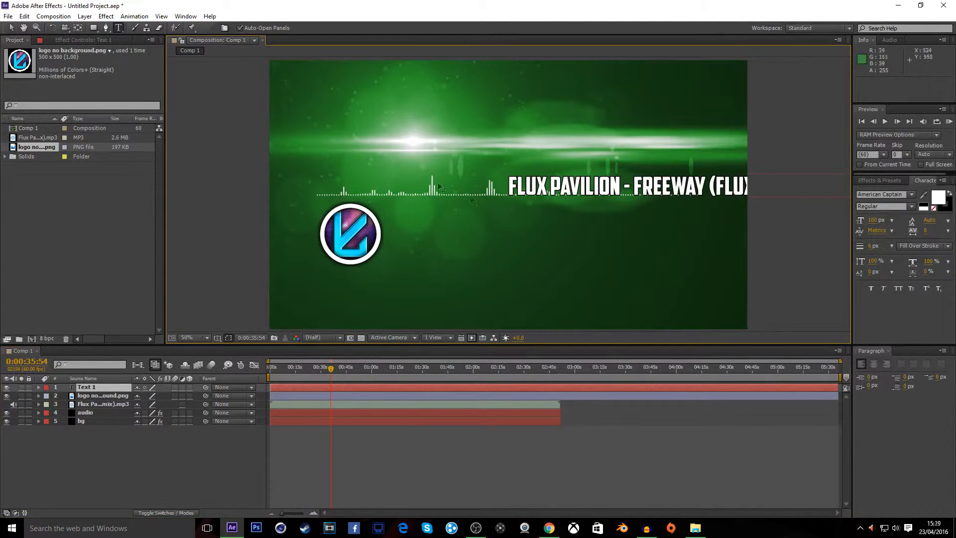
pyautogui.click(11, 27)
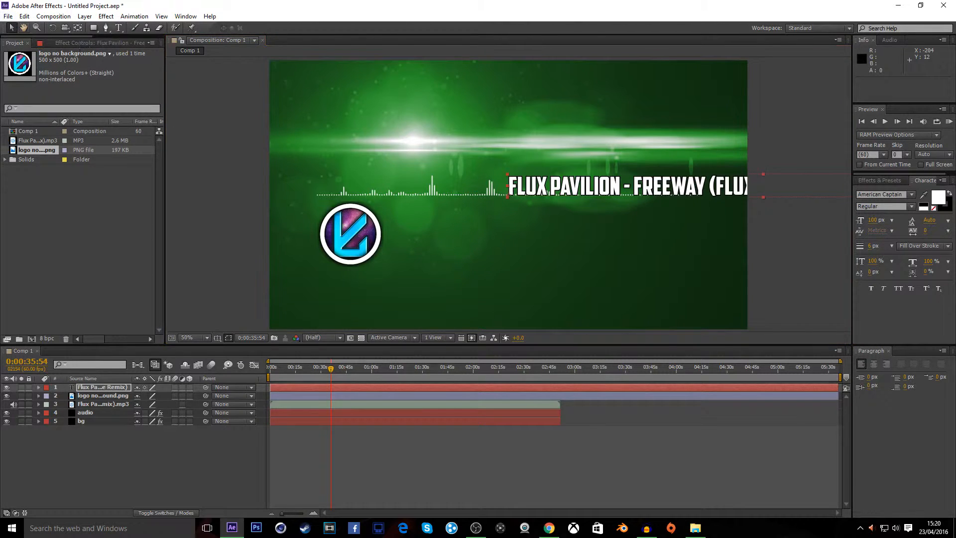
pyautogui.moveTo(532, 186); pyautogui.dragTo(312, 232)
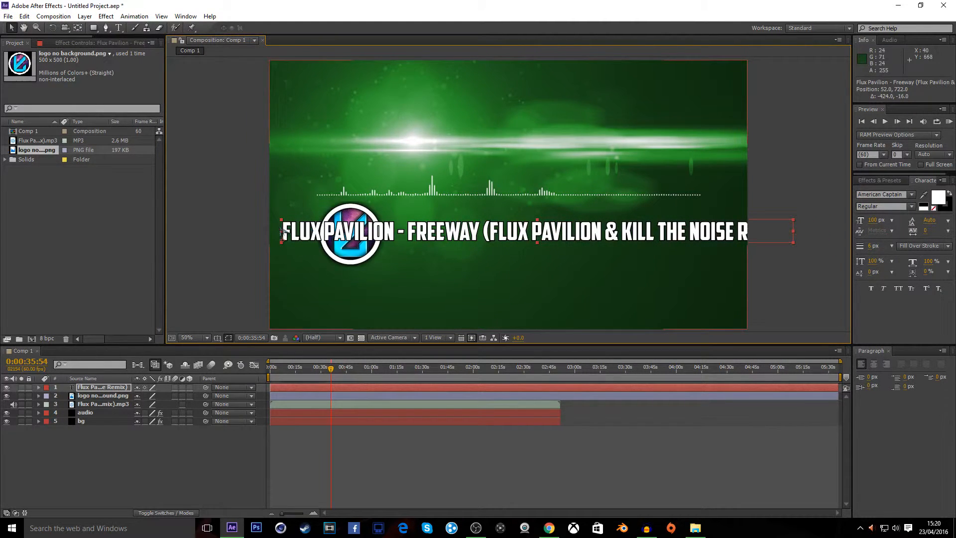
# Select the title text and reduce its font size so the whole title fits
pyautogui.click(119, 27)
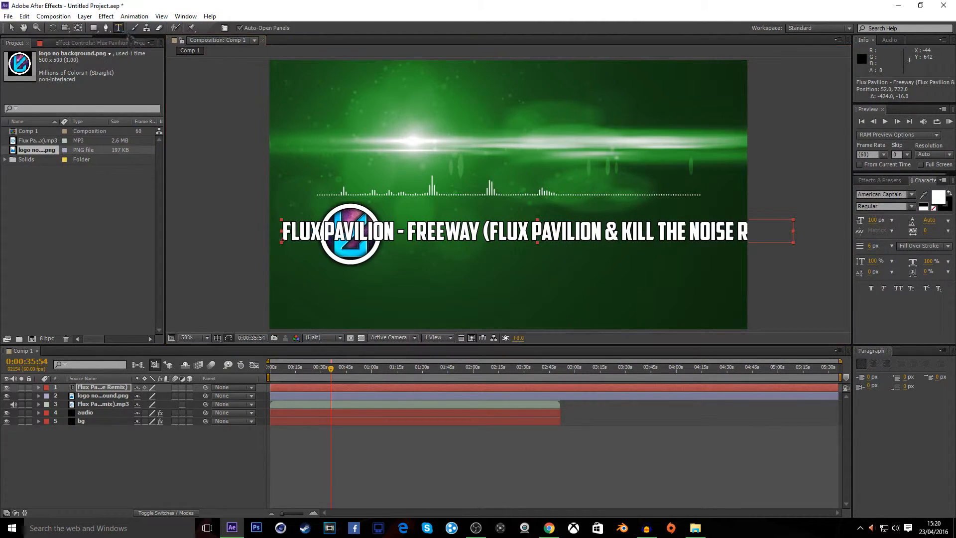
pyautogui.moveTo(284, 233); pyautogui.dragTo(859, 221)
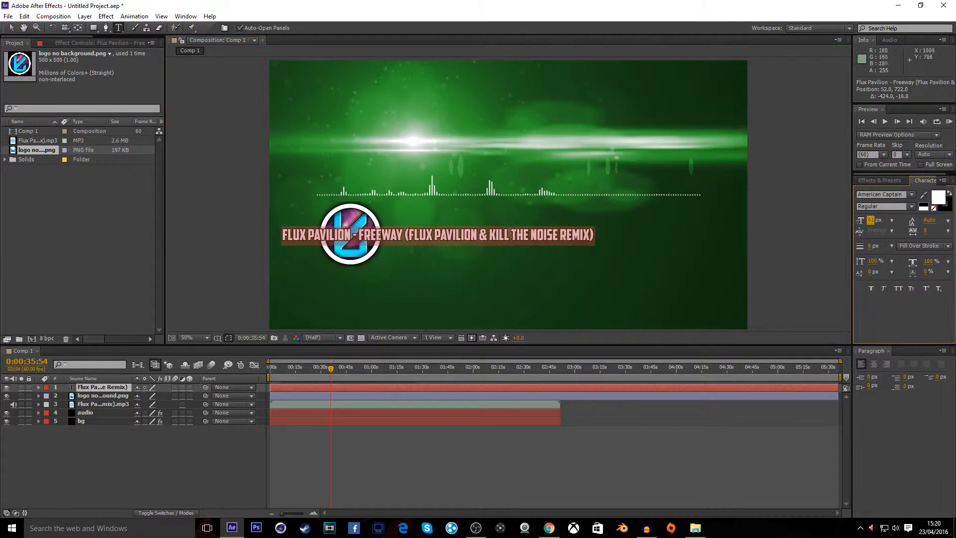
# Move the song title so it sits directly right of the logo, level with it
pyautogui.click(11, 27)
pyautogui.moveTo(367, 237); pyautogui.dragTo(478, 234)
pyautogui.press('Down')
pyautogui.press('Left')
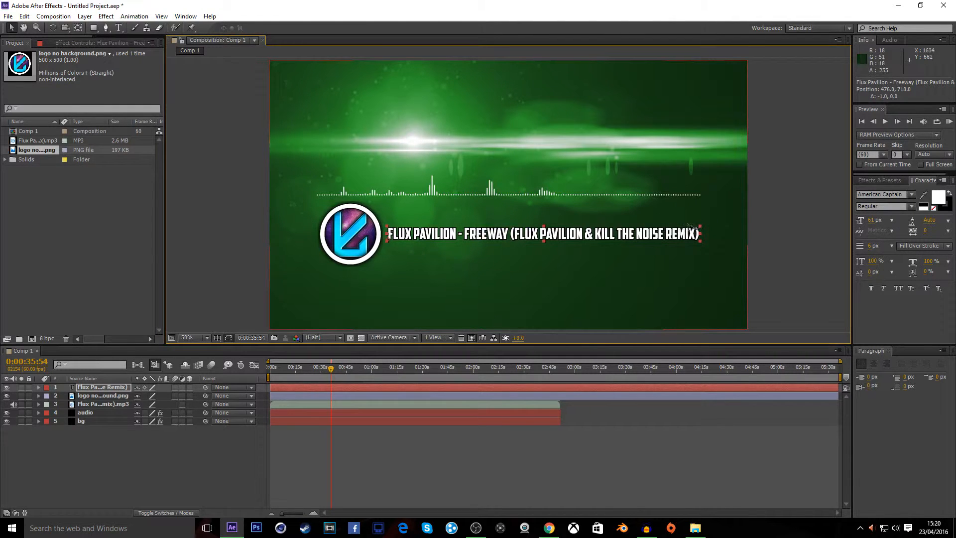
pyautogui.moveTo(545, 228); pyautogui.dragTo(545, 220)
# Scale the title up slightly to about 102% and nudge it into alignment beside the logo
pyautogui.moveTo(700, 220); pyautogui.dragTo(706, 218)
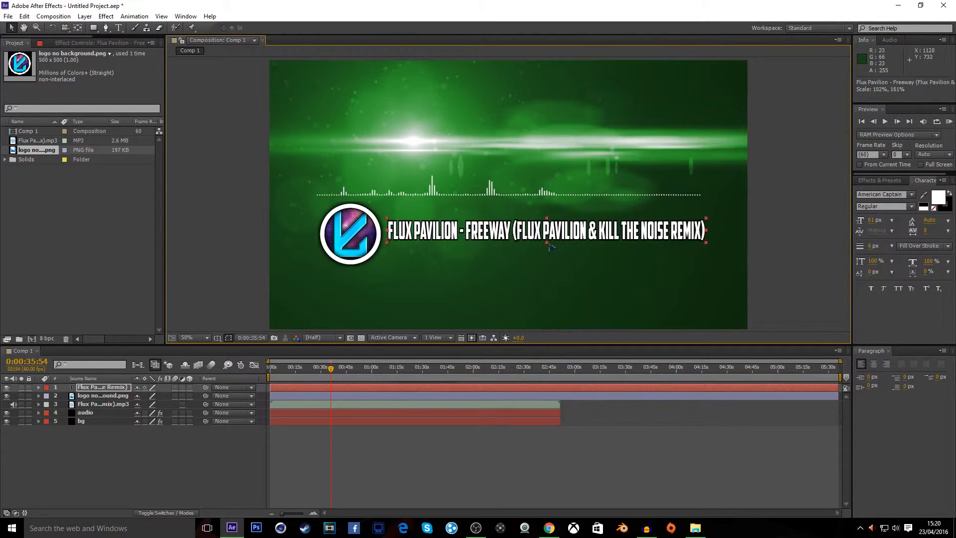
pyautogui.moveTo(548, 244); pyautogui.dragTo(548, 243)
pyautogui.press('Left')
pyautogui.press('Down')
pyautogui.press('Down')
pyautogui.press('Down')
pyautogui.press('Down')
pyautogui.press('Down')
pyautogui.press('Left')
pyautogui.press('Left')
pyautogui.press('Left')
pyautogui.press('Left')
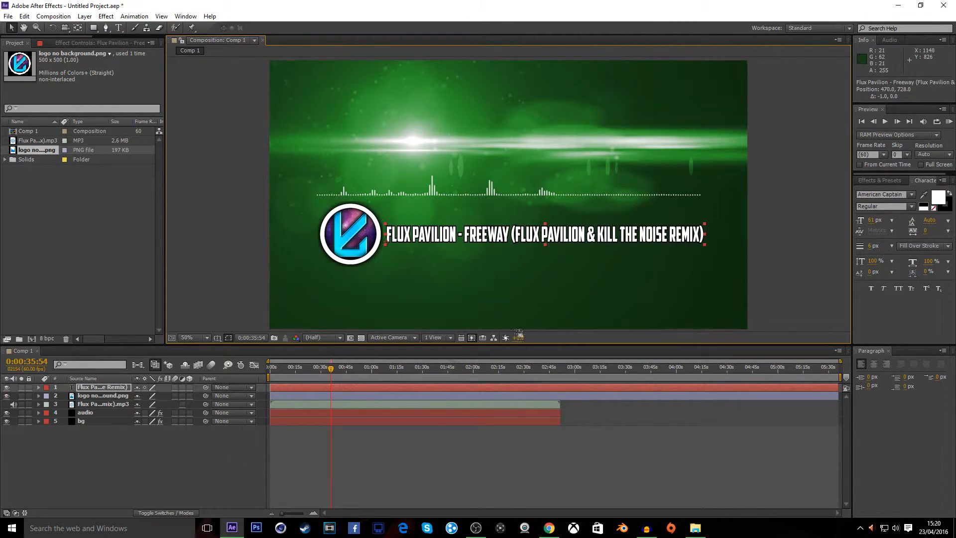
# Search the effects for glow and apply Glow to the title text layer
pyautogui.click(890, 182)
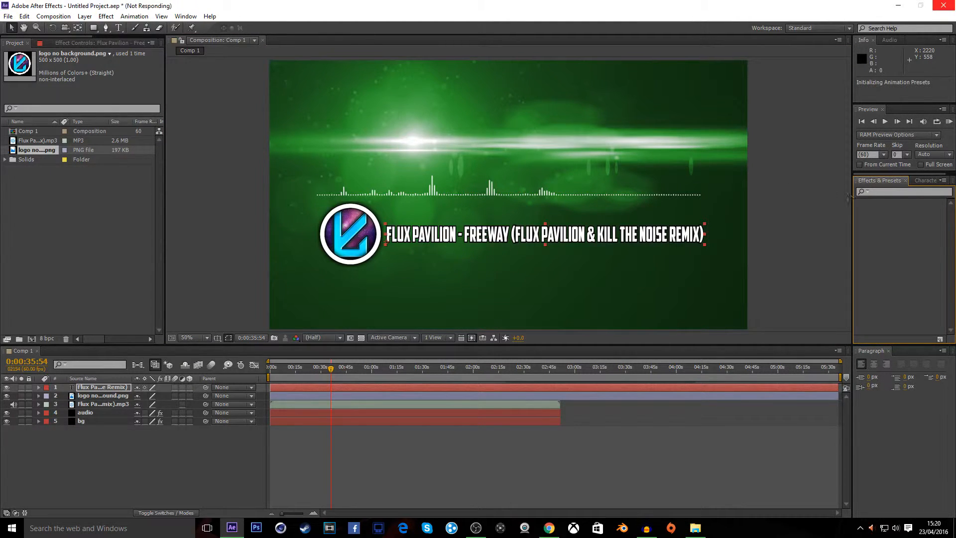
pyautogui.click(890, 193)
pyautogui.write('glow')
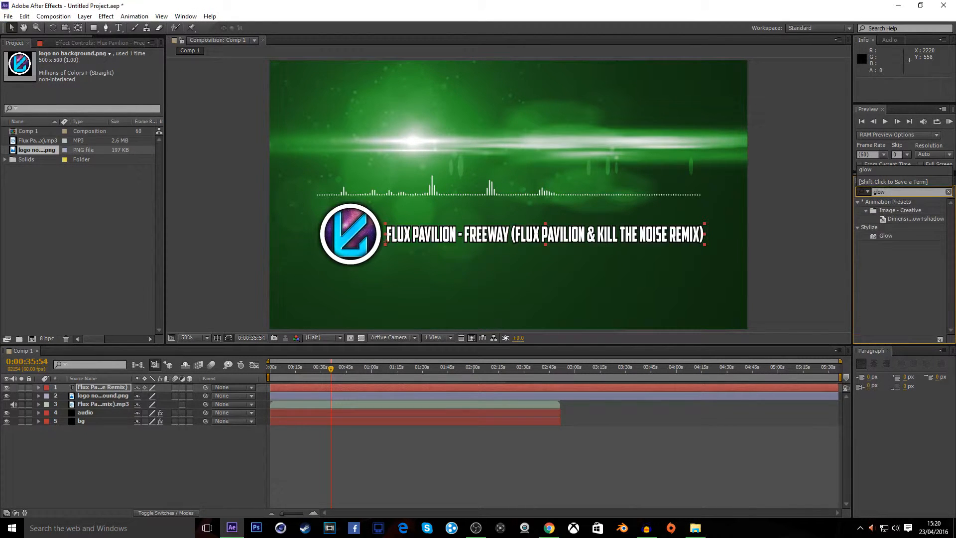
pyautogui.moveTo(886, 236); pyautogui.dragTo(109, 392)
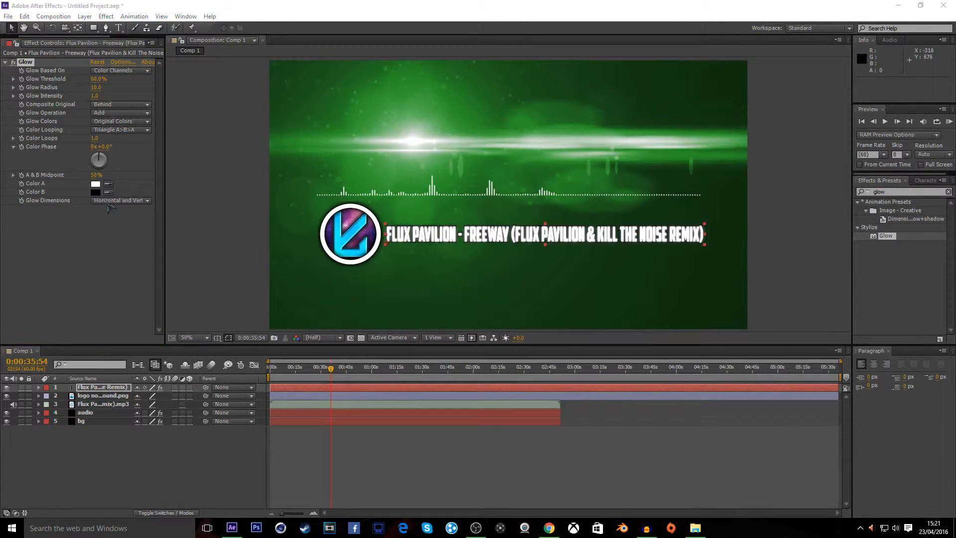
# Try the Horizontal and Vertical glow dimension options before restoring Horizontal and Vertical
pyautogui.click(109, 202)
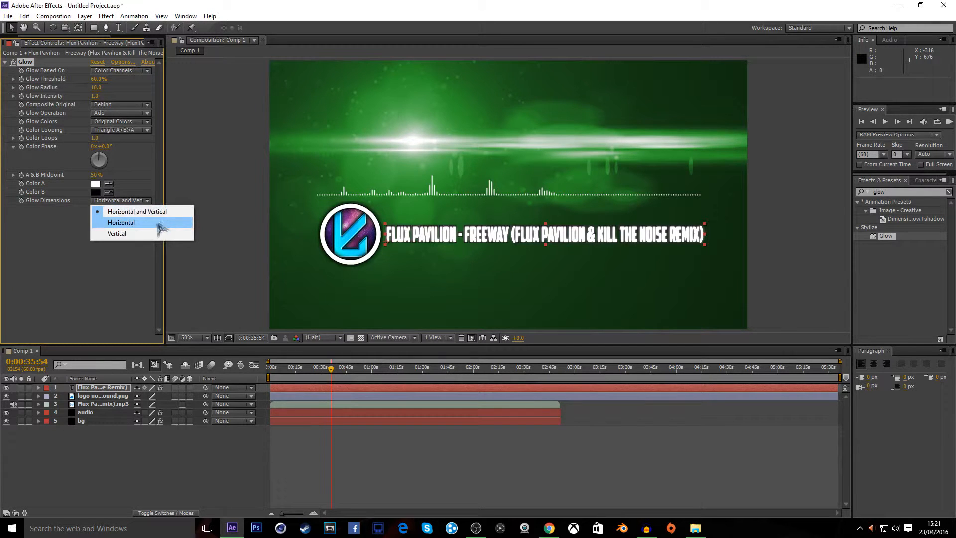
pyautogui.click(155, 224)
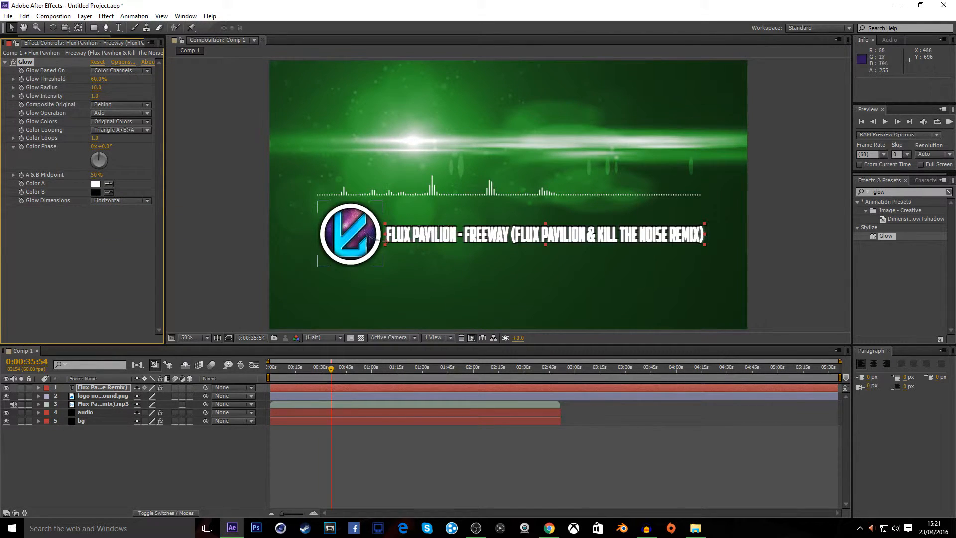
pyautogui.click(101, 203)
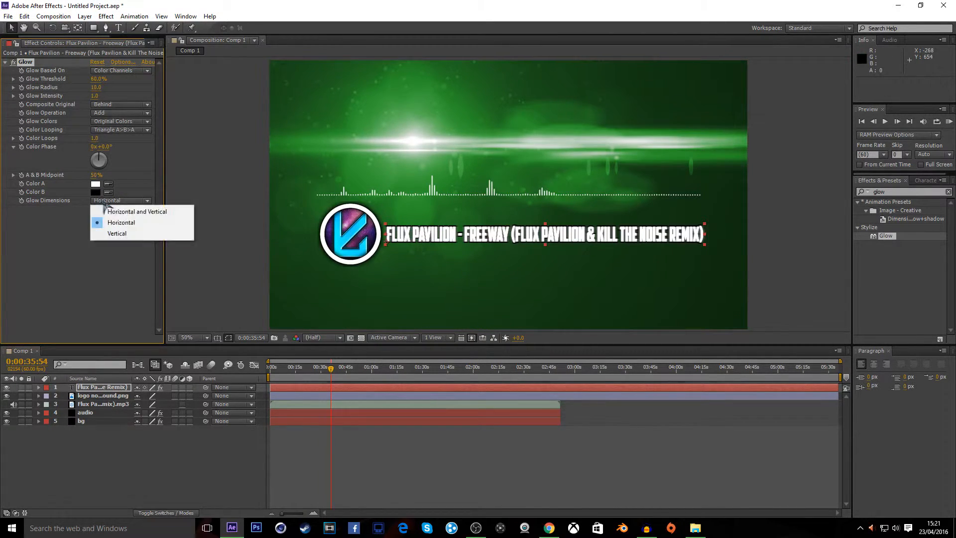
pyautogui.click(108, 233)
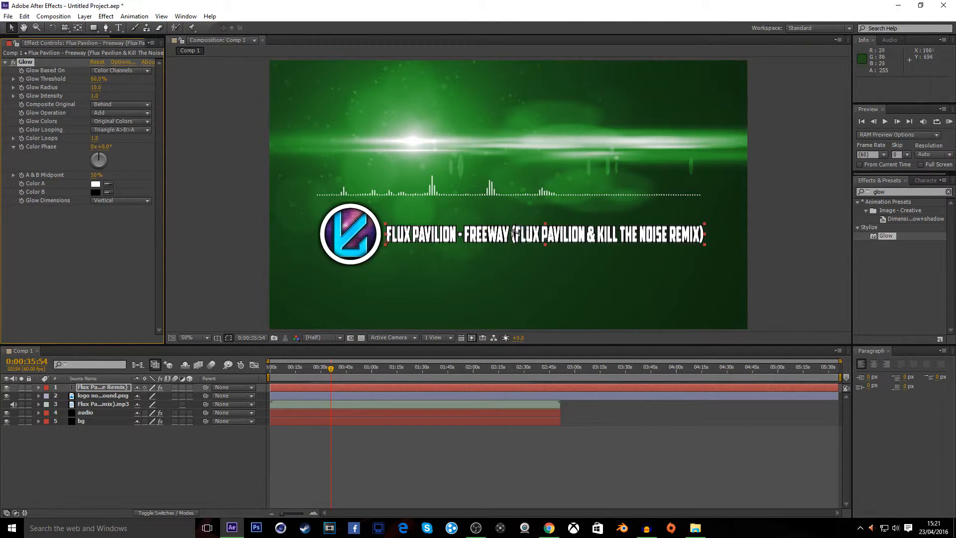
pyautogui.click(102, 202)
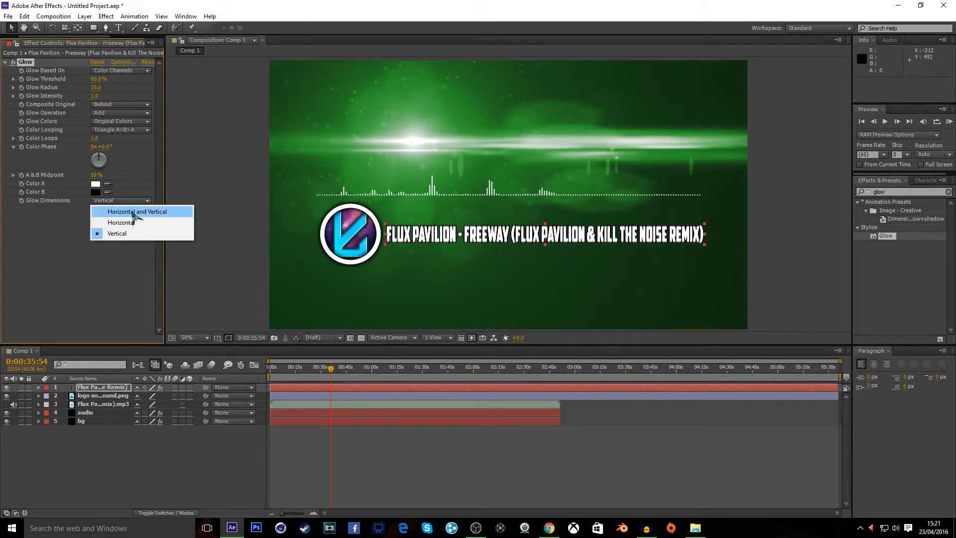
pyautogui.click(132, 212)
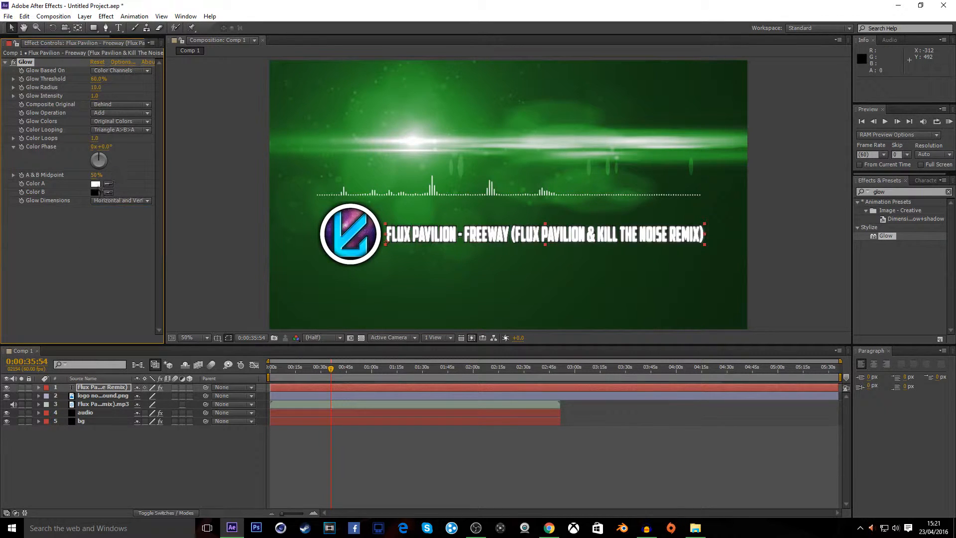
# Set the glow's Color B to white, threshold to 67.1%, radius to 75 and intensity to 1.5
pyautogui.click(97, 192)
pyautogui.moveTo(253, 270); pyautogui.dragTo(1, 188)
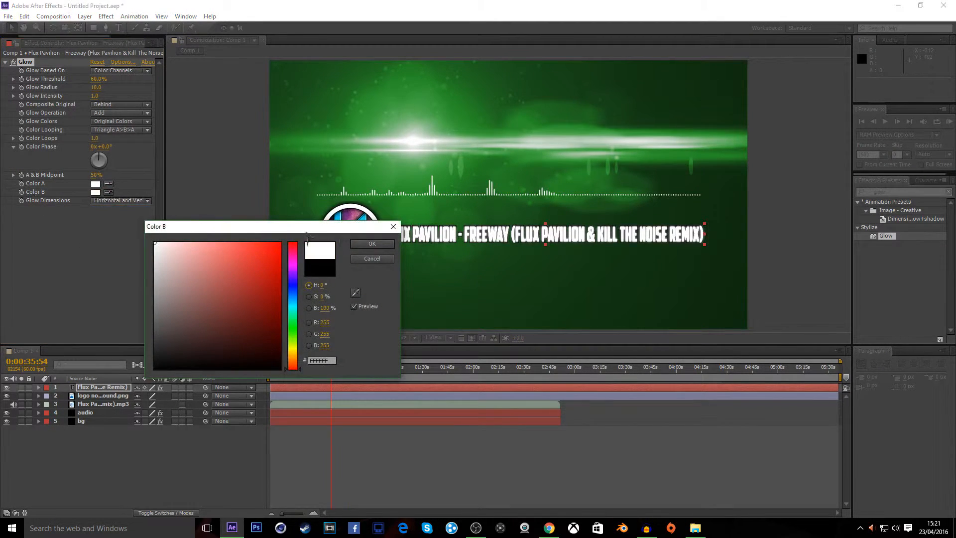
pyautogui.click(372, 243)
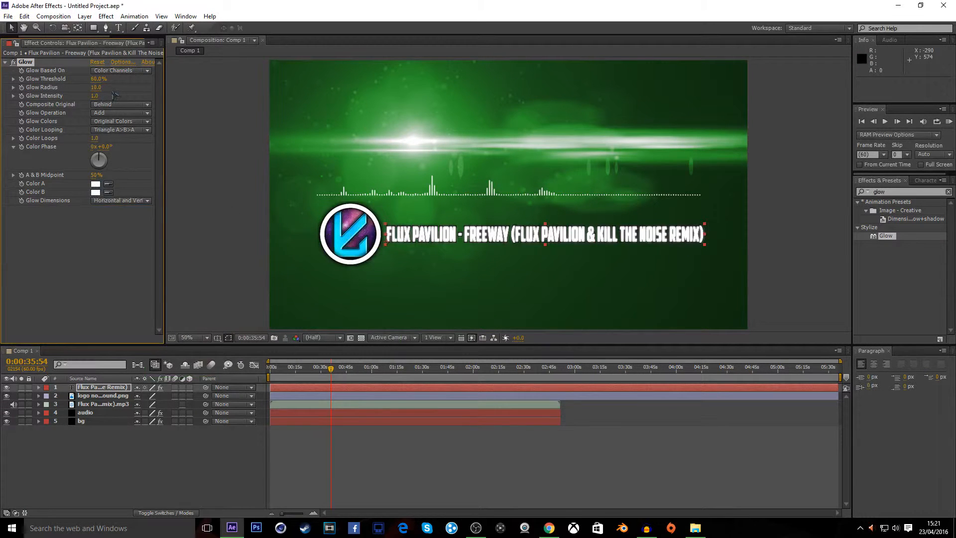
pyautogui.moveTo(100, 82); pyautogui.dragTo(145, 86)
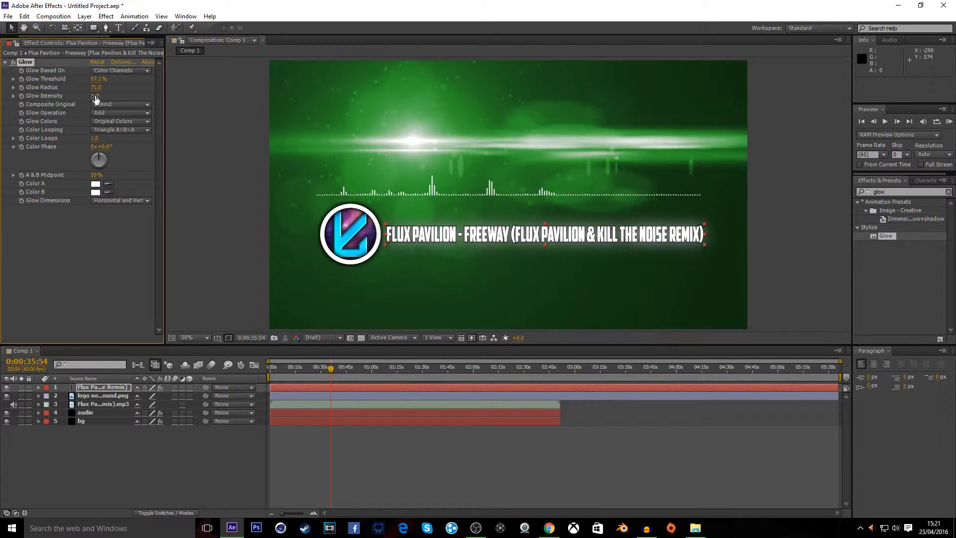
pyautogui.moveTo(96, 99)
pyautogui.mouseDown()
pyautogui.moveTo(161, 101)
pyautogui.moveTo(113, 101)
pyautogui.mouseUp()
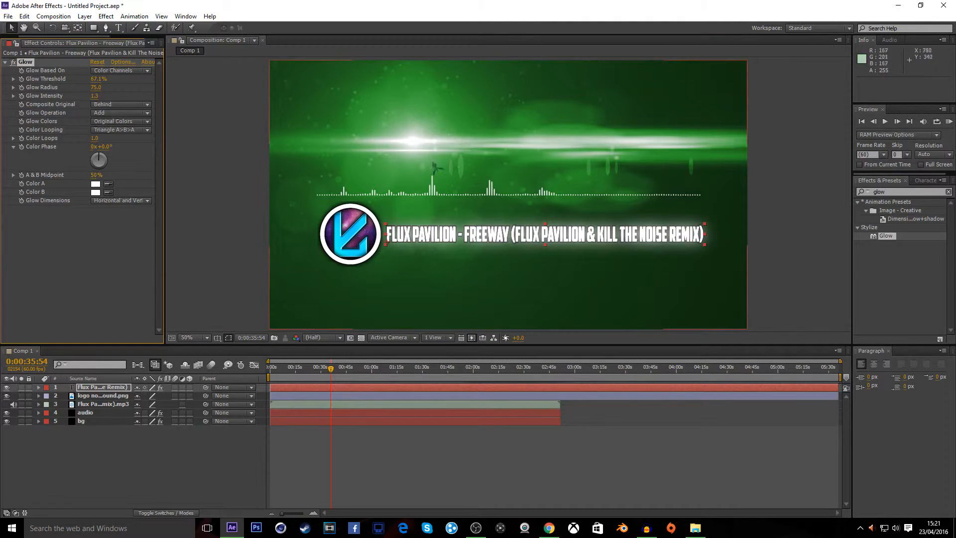
# Change the Optical Flares colour on the bg layer to cyan, hex 00FFFC
pyautogui.click(109, 403)
pyautogui.click(107, 395)
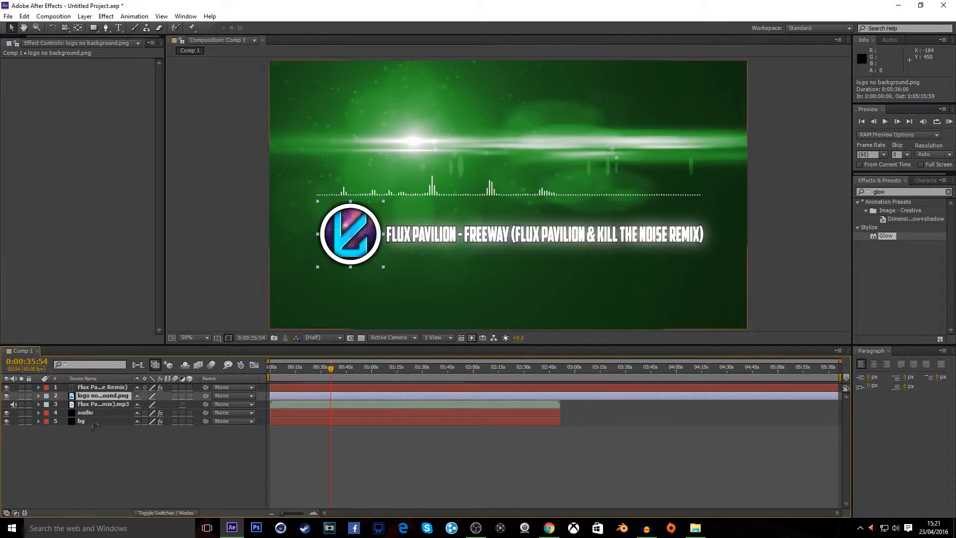
pyautogui.click(91, 423)
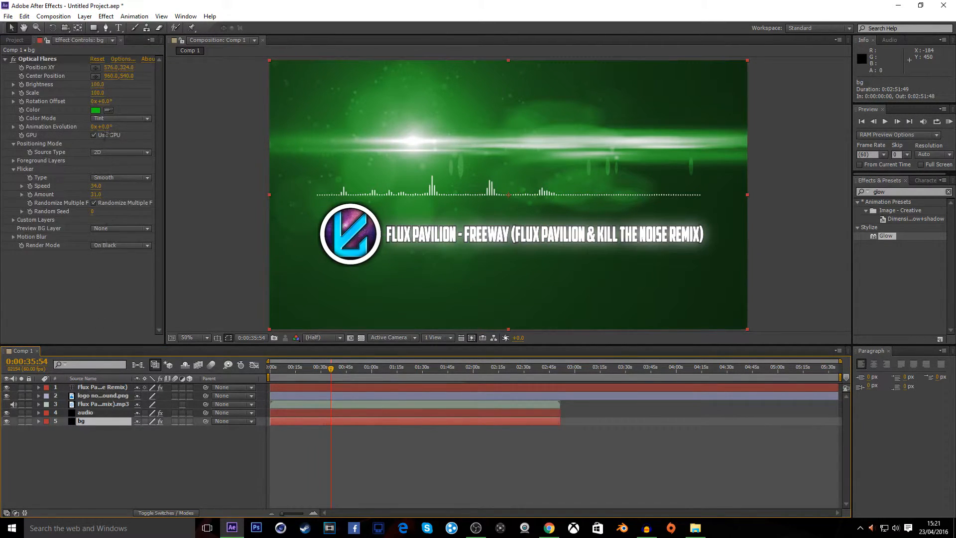
pyautogui.click(96, 111)
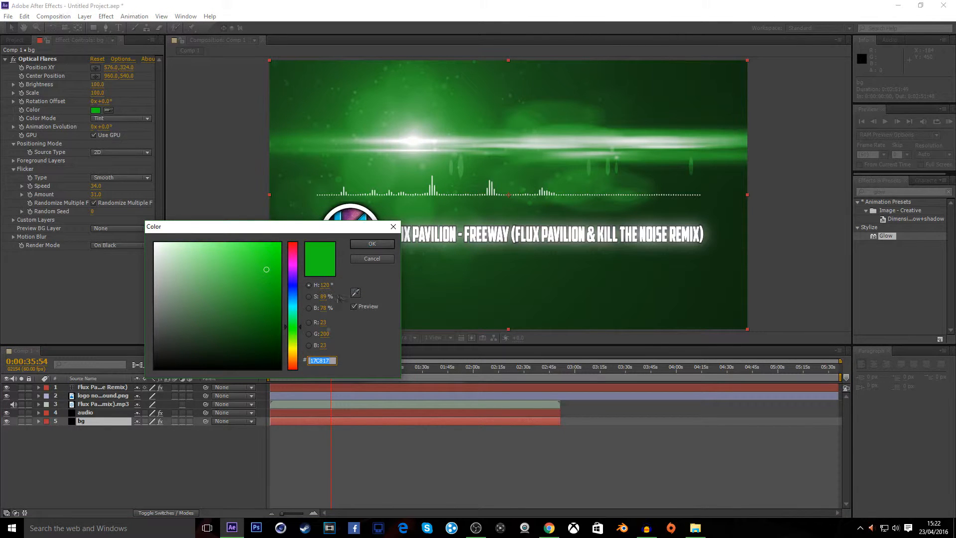
pyautogui.moveTo(300, 328); pyautogui.dragTo(298, 358)
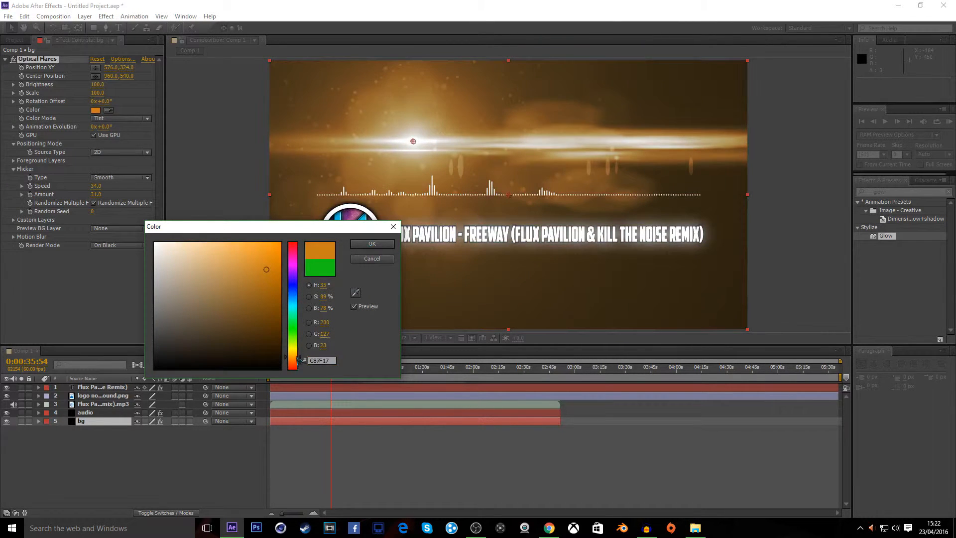
pyautogui.click(280, 243)
pyautogui.moveTo(293, 358); pyautogui.dragTo(294, 363)
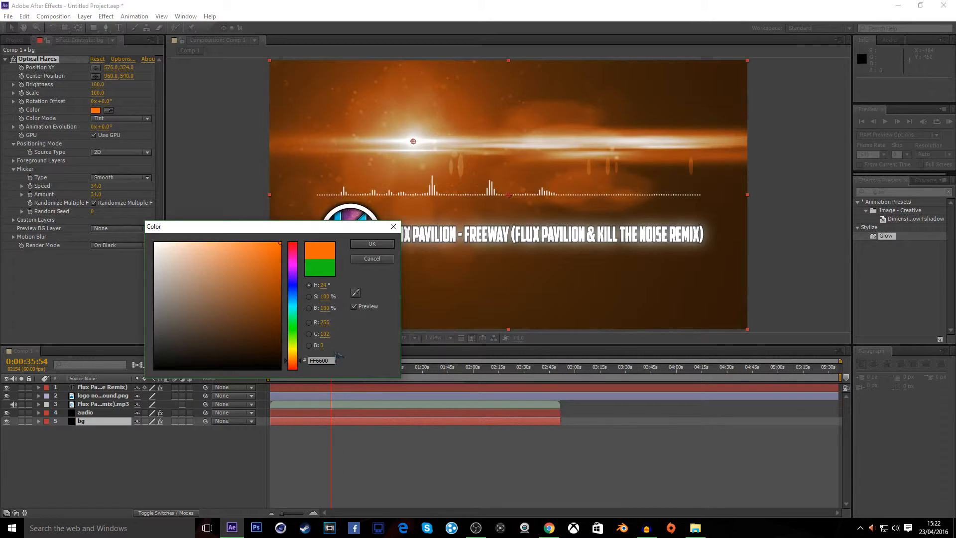
pyautogui.click(294, 332)
pyautogui.moveTo(296, 339); pyautogui.dragTo(294, 350)
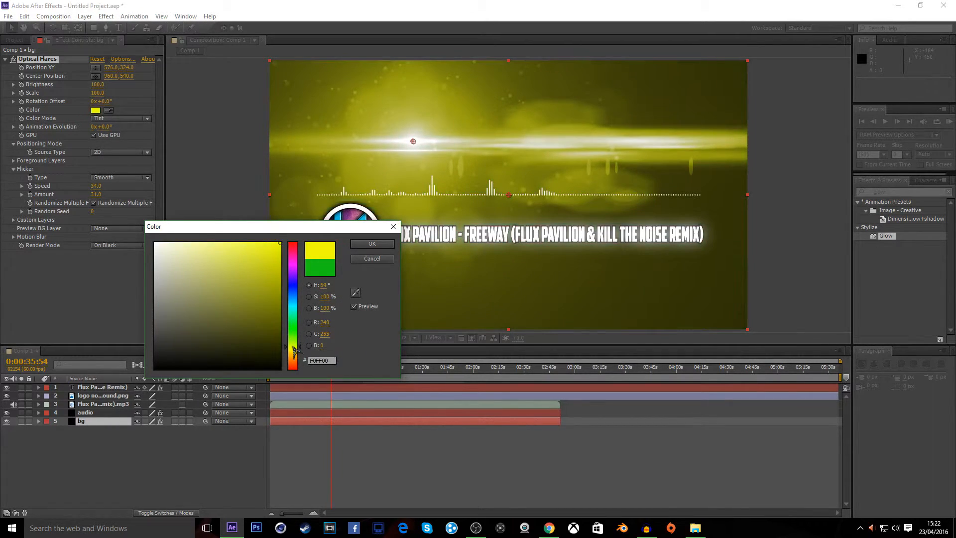
pyautogui.moveTo(294, 350); pyautogui.dragTo(296, 305)
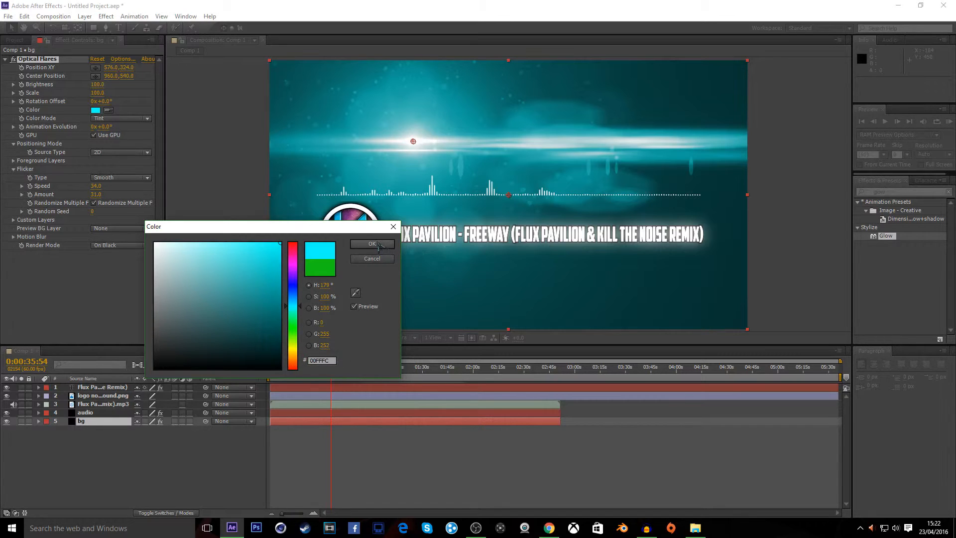
pyautogui.click(372, 244)
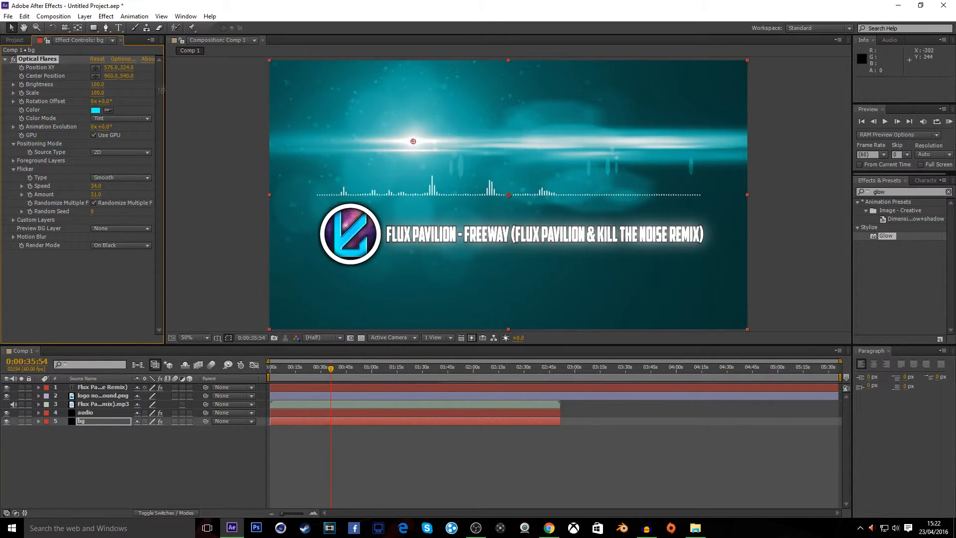
pyautogui.click(15, 40)
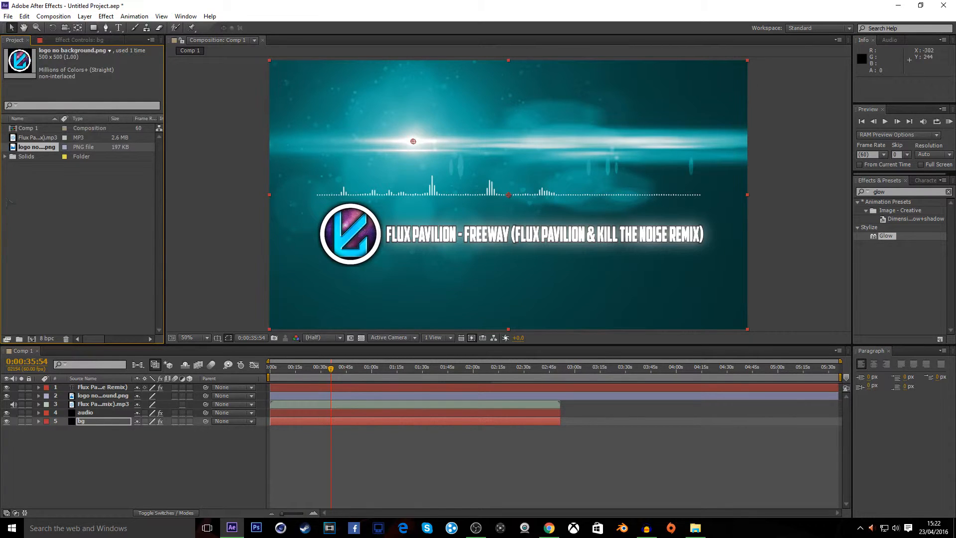
pyautogui.click(53, 17)
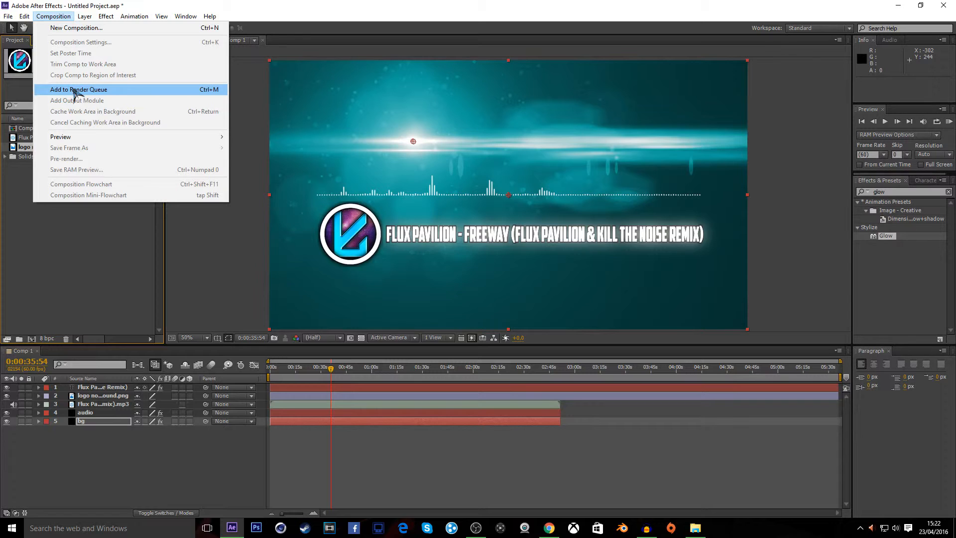
pyautogui.click(155, 454)
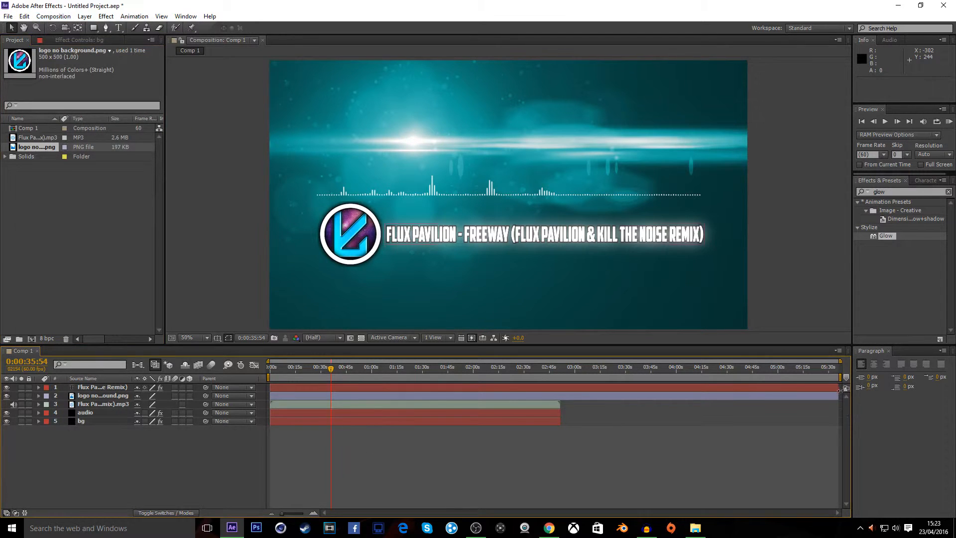
# Trim the title and logo layers so they end where the audio layer ends
pyautogui.moveTo(839, 387); pyautogui.dragTo(568, 387)
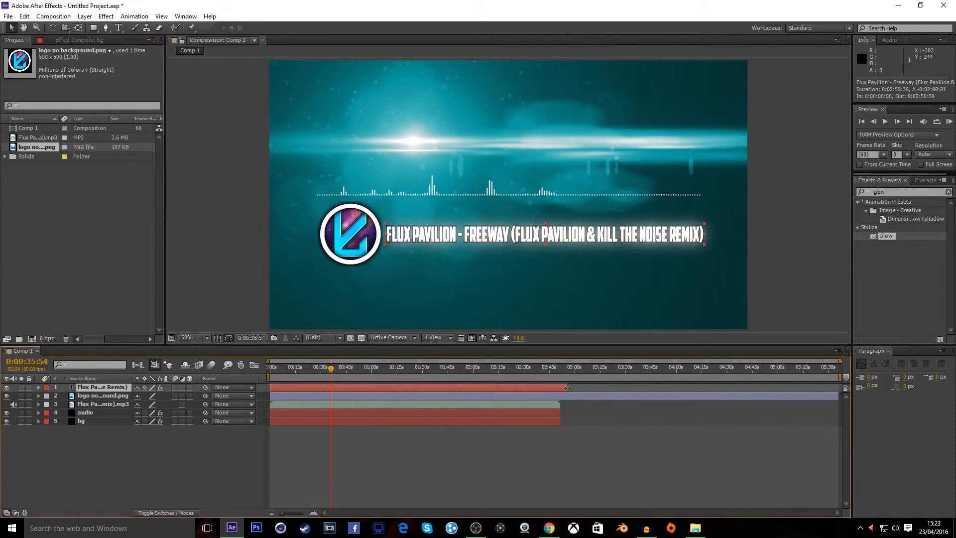
pyautogui.click(562, 396)
pyautogui.moveTo(839, 395); pyautogui.dragTo(559, 409)
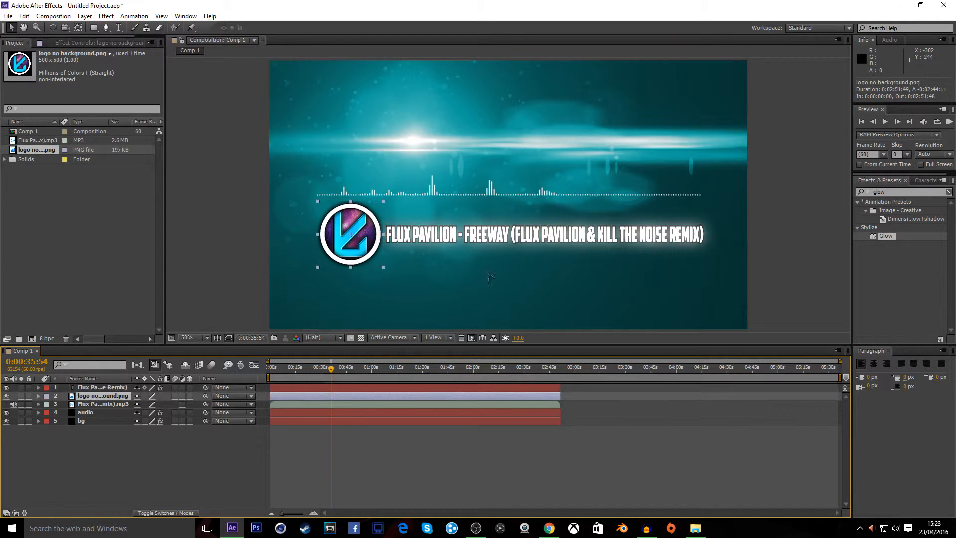
# Add the composition to the render queue
pyautogui.click(62, 18)
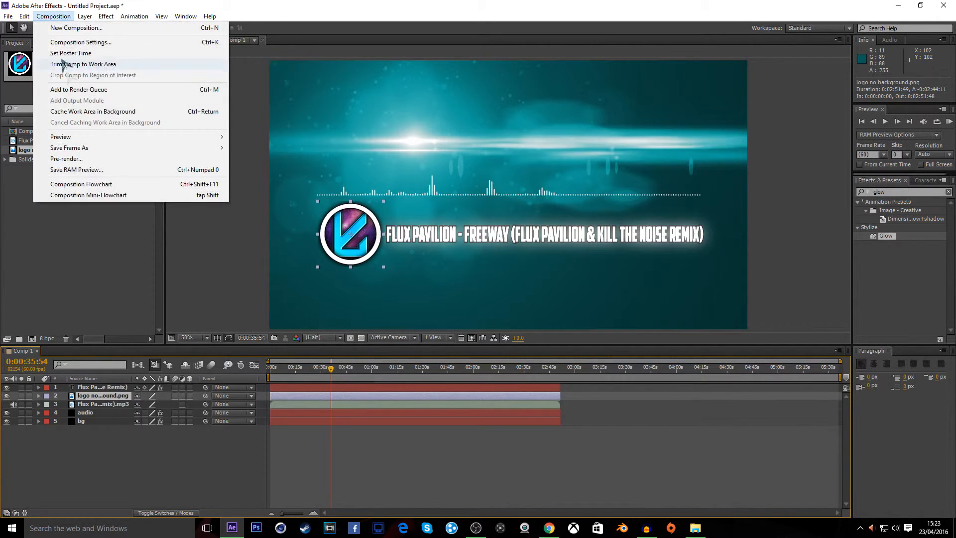
pyautogui.click(77, 90)
# Set the render settings' Quality to Best and Resolution to Full
pyautogui.click(87, 406)
pyautogui.click(402, 151)
pyautogui.click(415, 181)
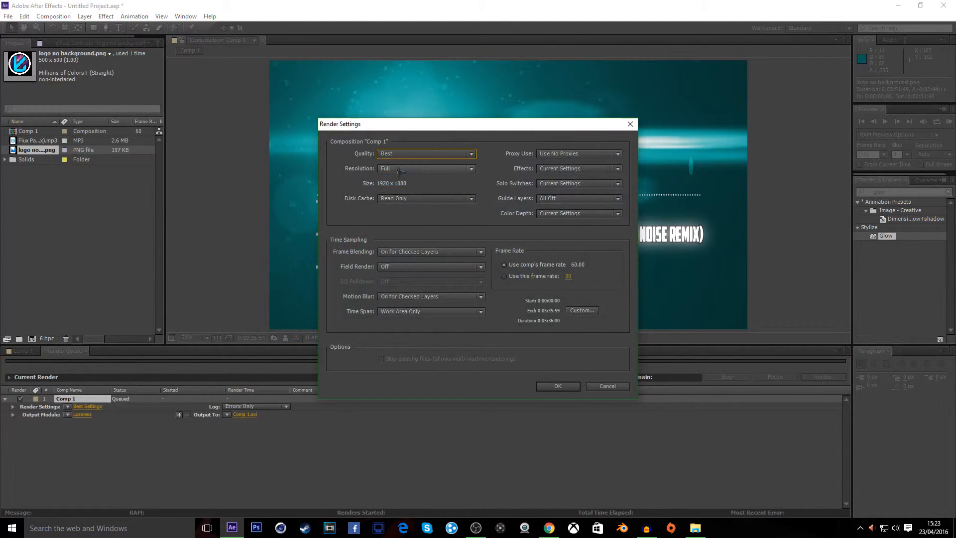
pyautogui.click(416, 169)
pyautogui.click(420, 197)
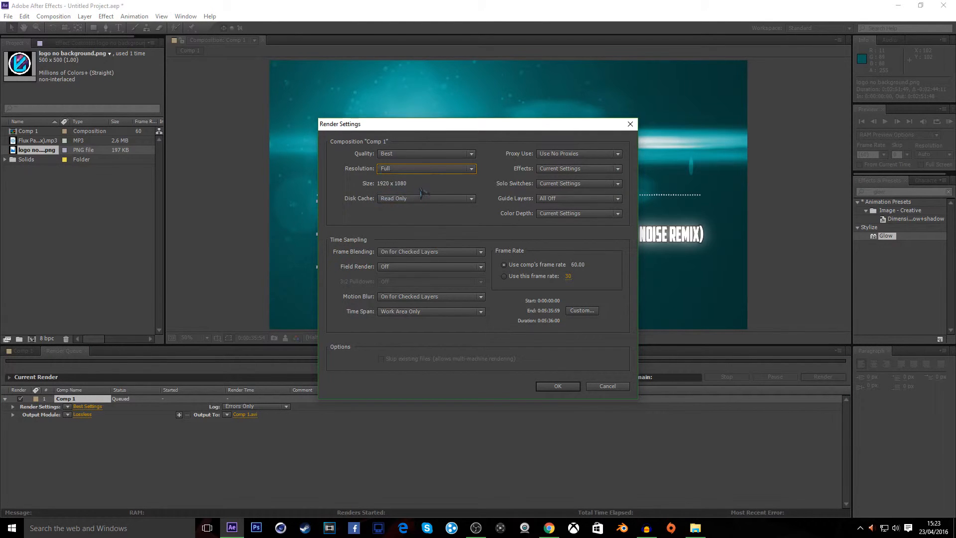
pyautogui.click(416, 170)
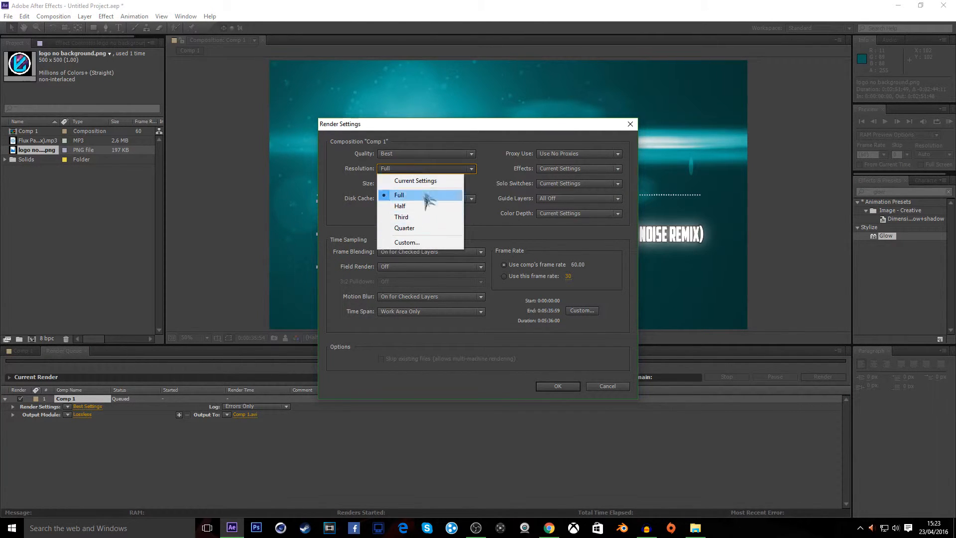
pyautogui.click(486, 187)
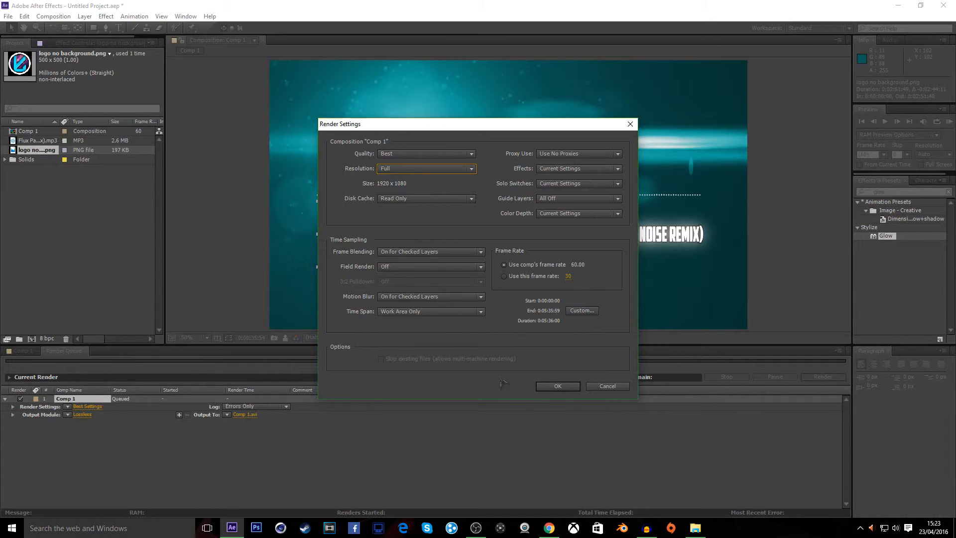
pyautogui.click(558, 386)
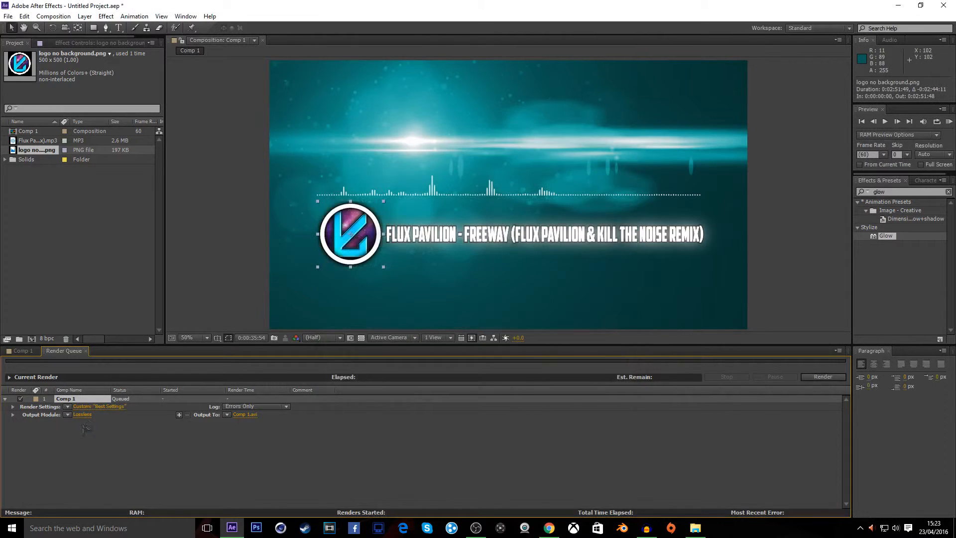
# Set the output module's format to AVI
pyautogui.click(83, 414)
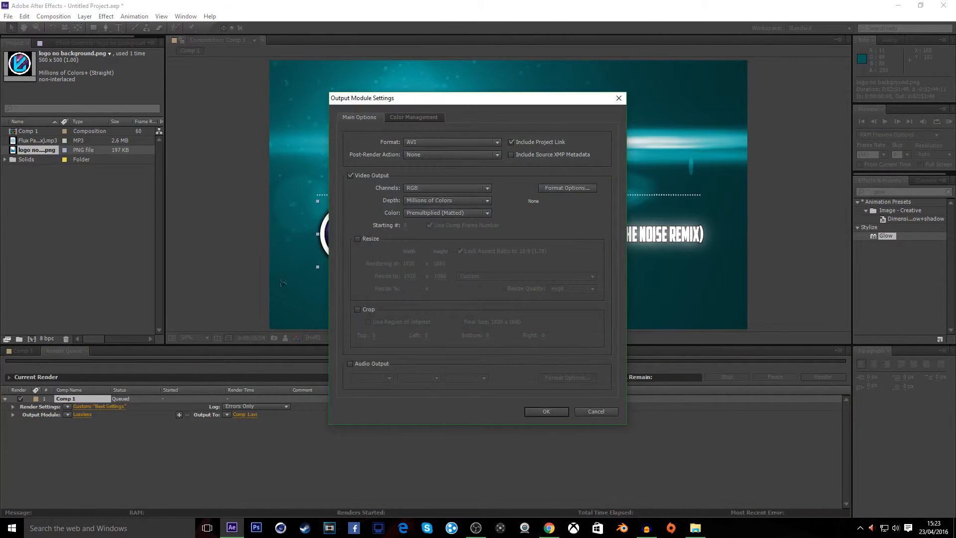
pyautogui.click(440, 143)
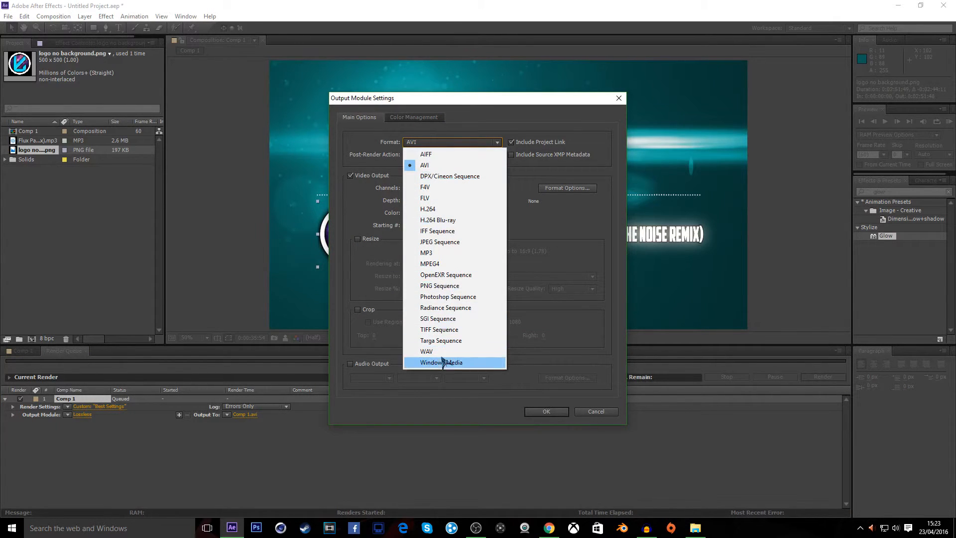
pyautogui.click(443, 166)
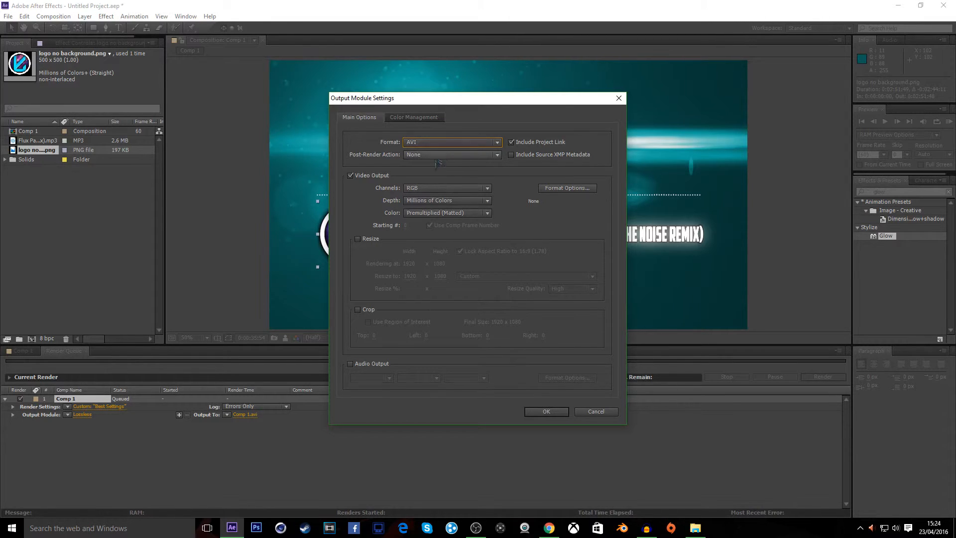
pyautogui.click(556, 412)
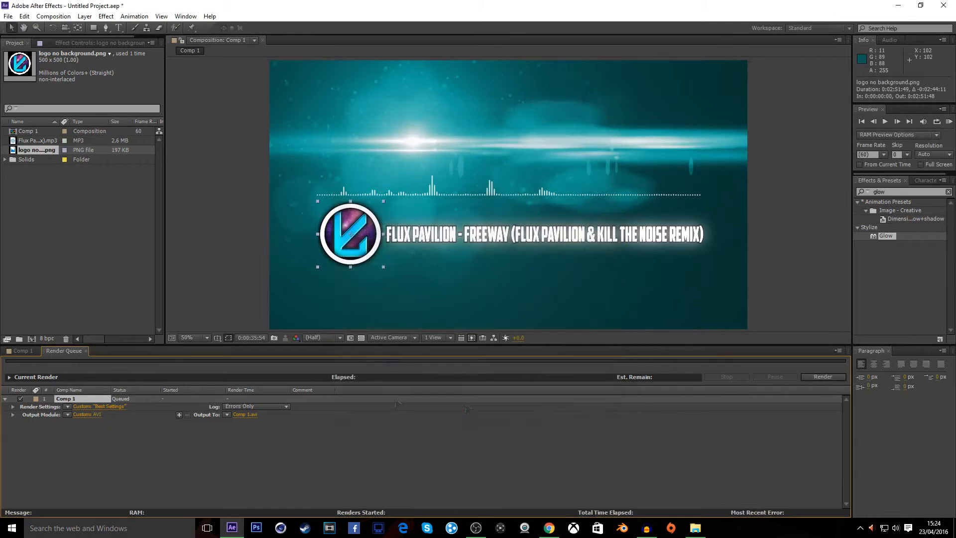
# Set the render output file to "music video recording" in the Desktop folder
pyautogui.click(245, 415)
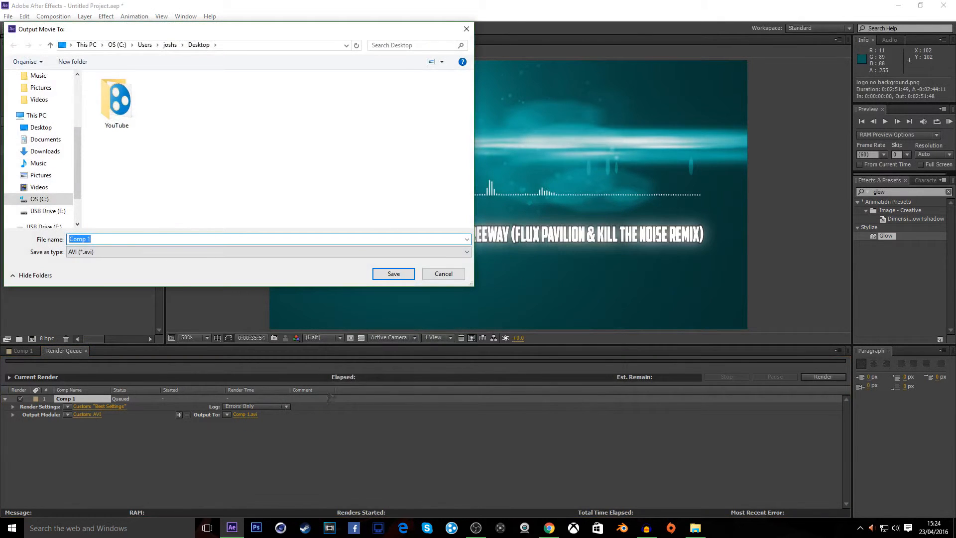
pyautogui.press('BackSpace')
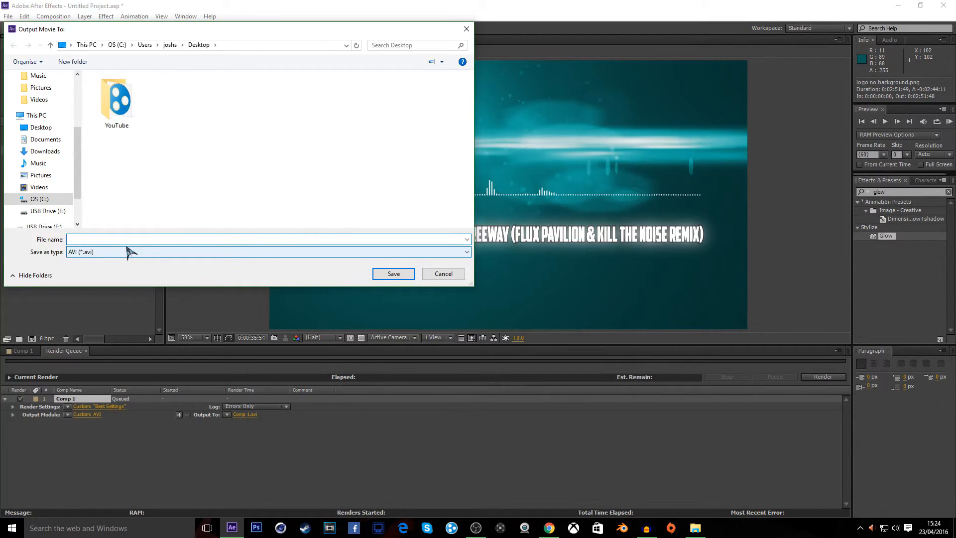
pyautogui.write('music video recording')
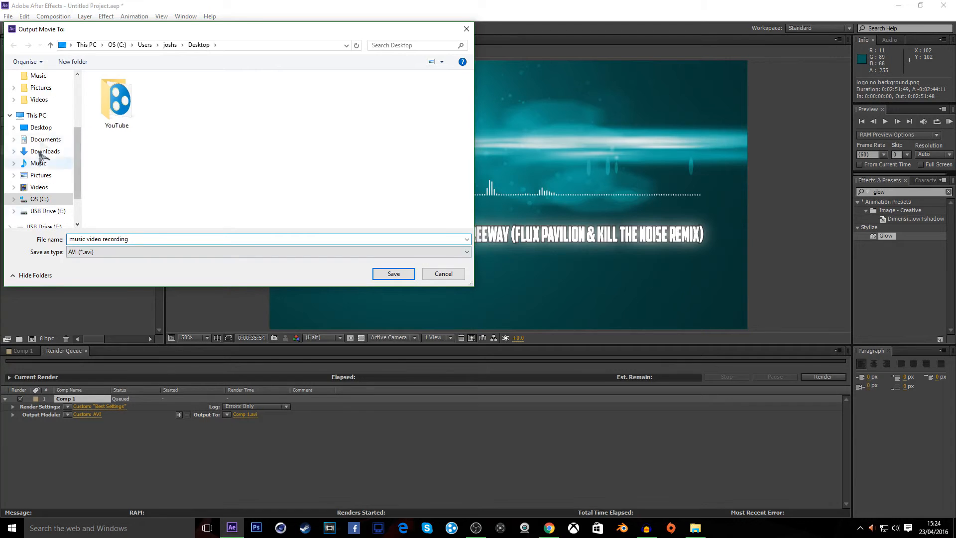
pyautogui.click(45, 129)
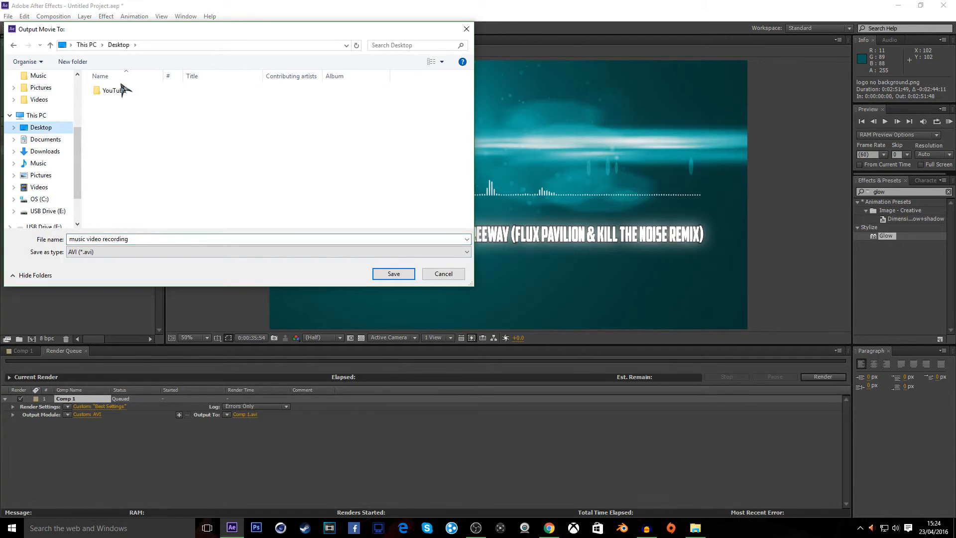
pyautogui.click(394, 274)
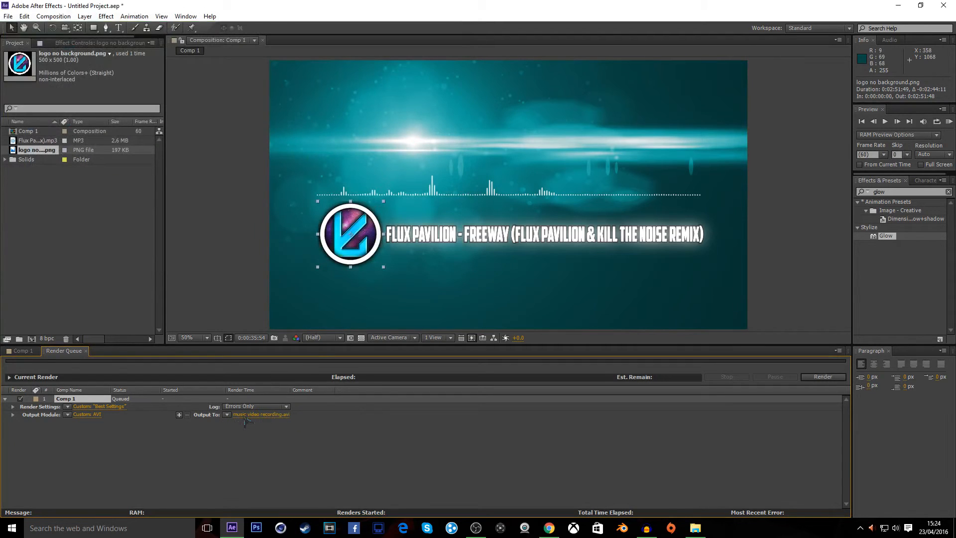